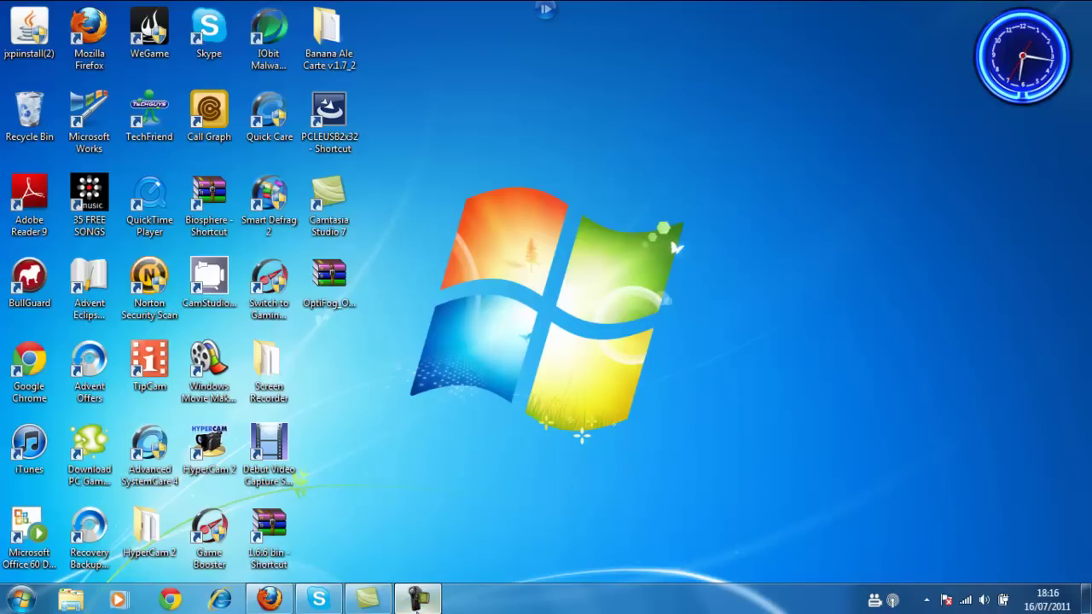
Google 'winrar download' in Firefox and download the WinRAR 4.01 installer from rarlab.com.
click(275, 600)
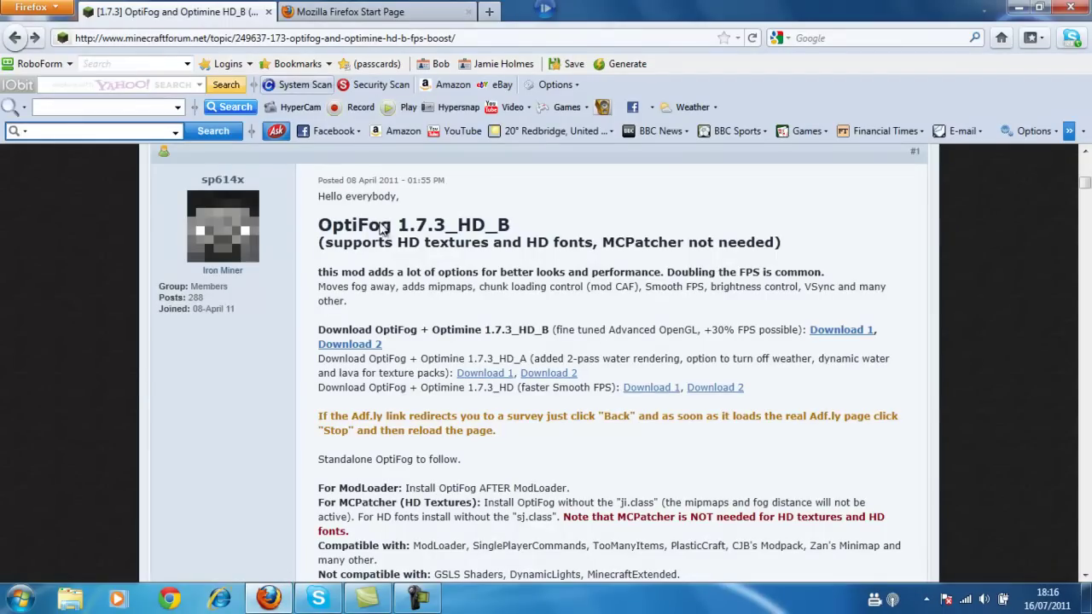
click(417, 15)
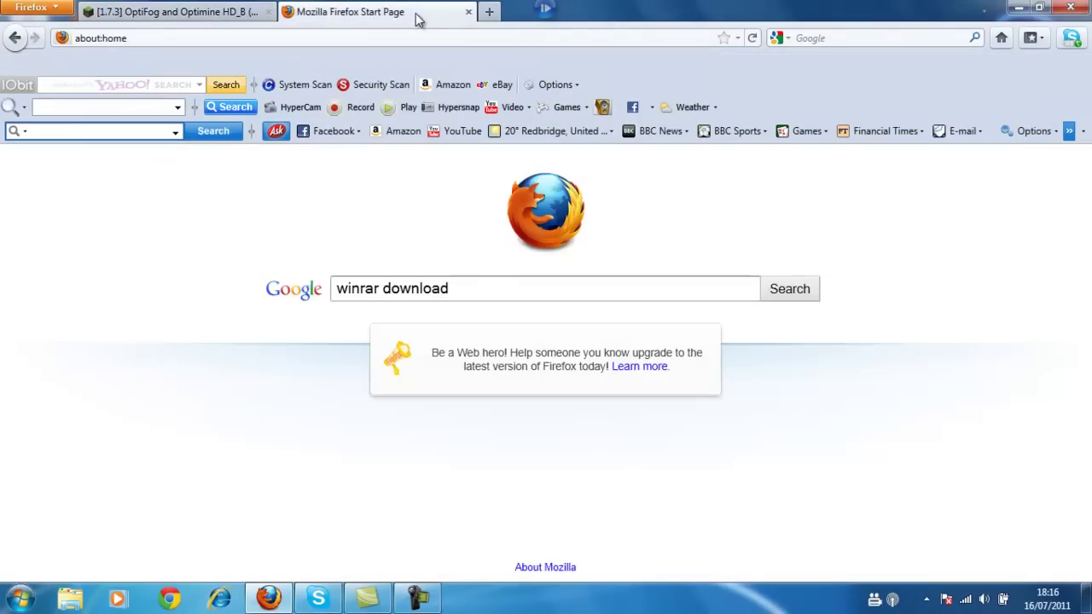
click(785, 295)
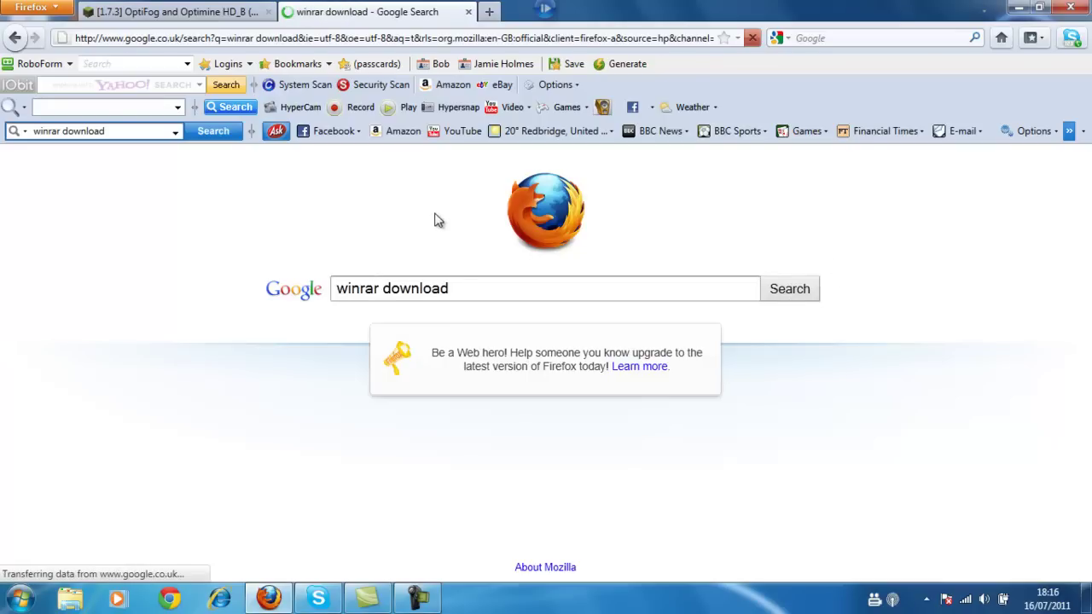
click(281, 261)
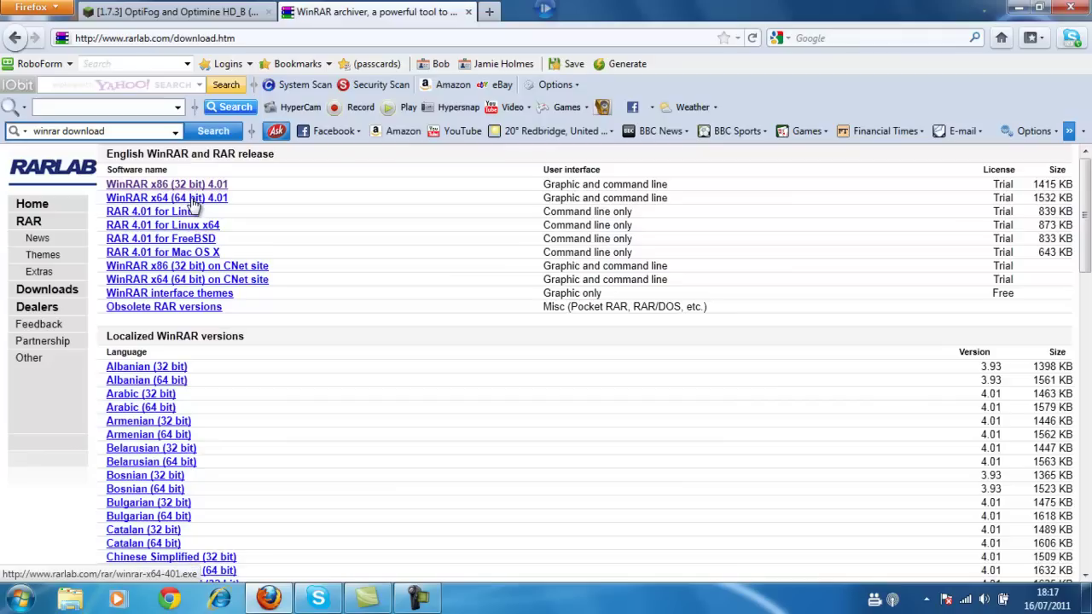
click(193, 205)
key(Return)
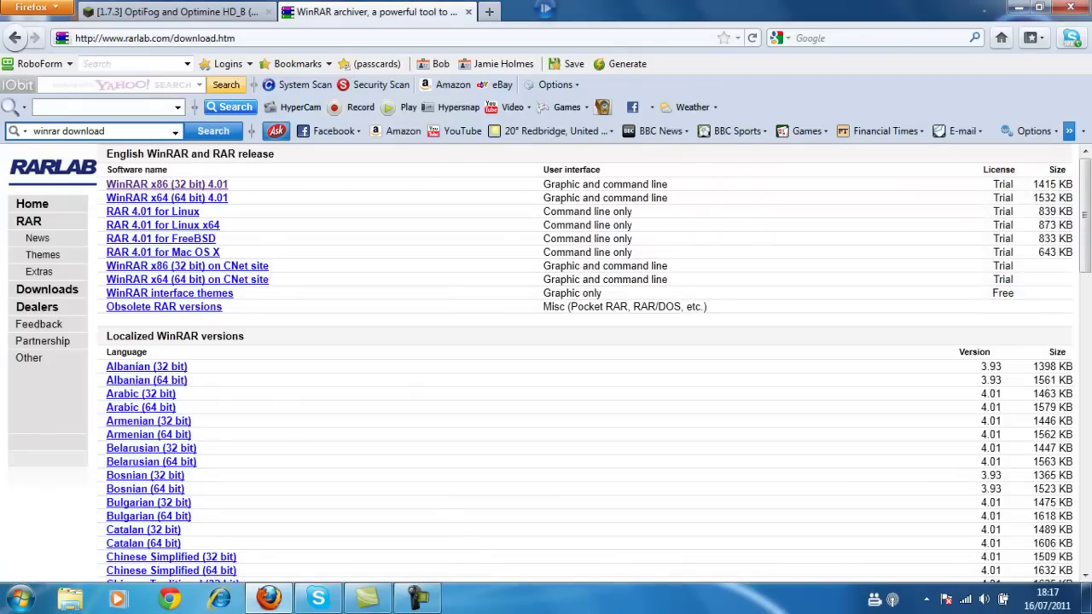
Return to the OptiFog forum thread and follow Download 1 for OptiFog + Optimine 1.7.3_HD_B.
click(170, 10)
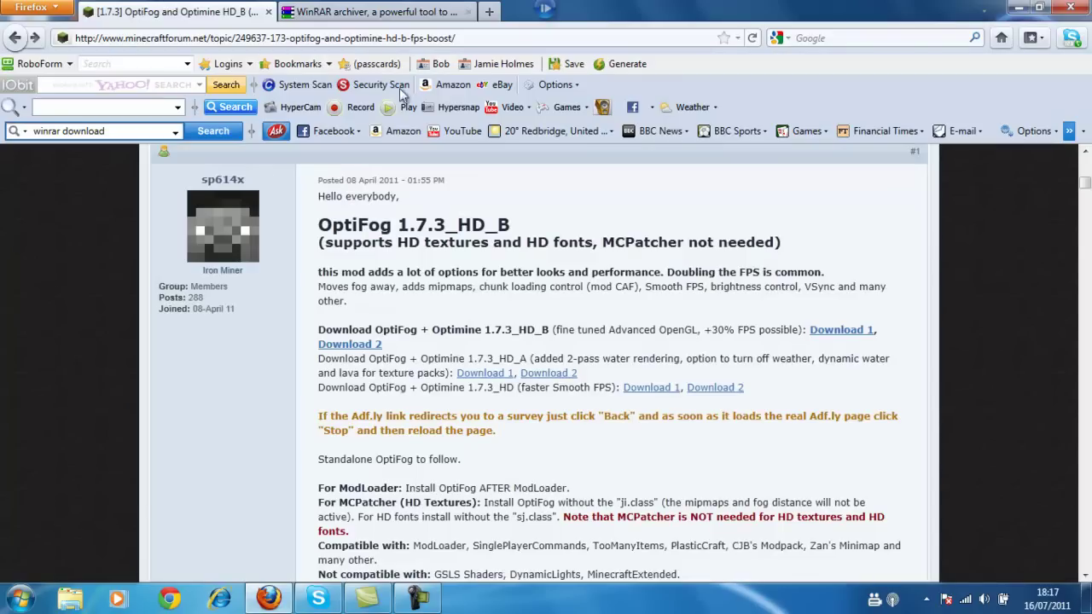
scroll(645, 316, up, 2)
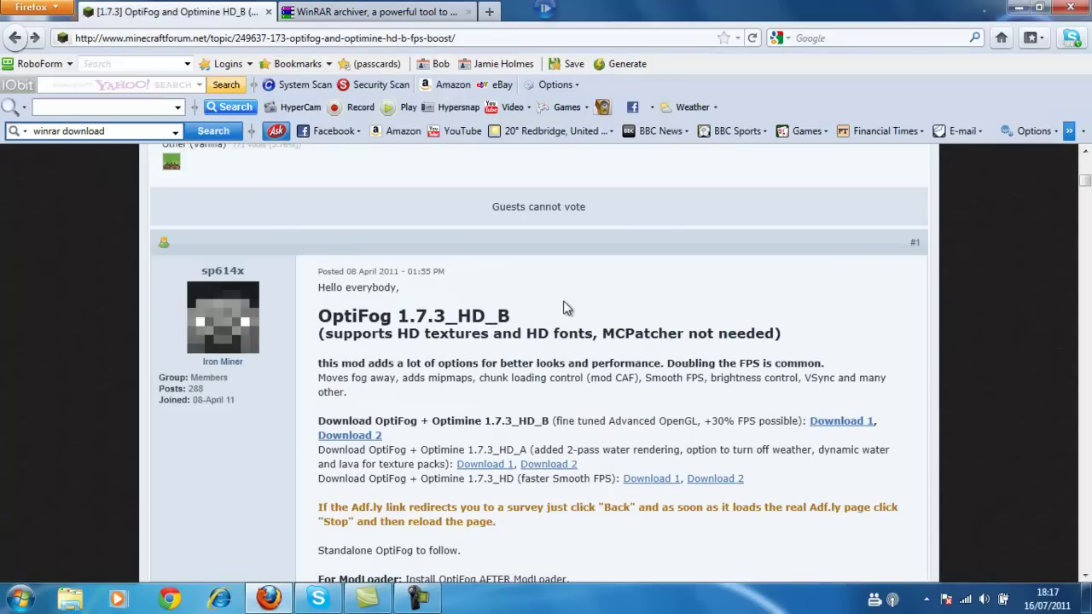
scroll(550, 310, down, 2)
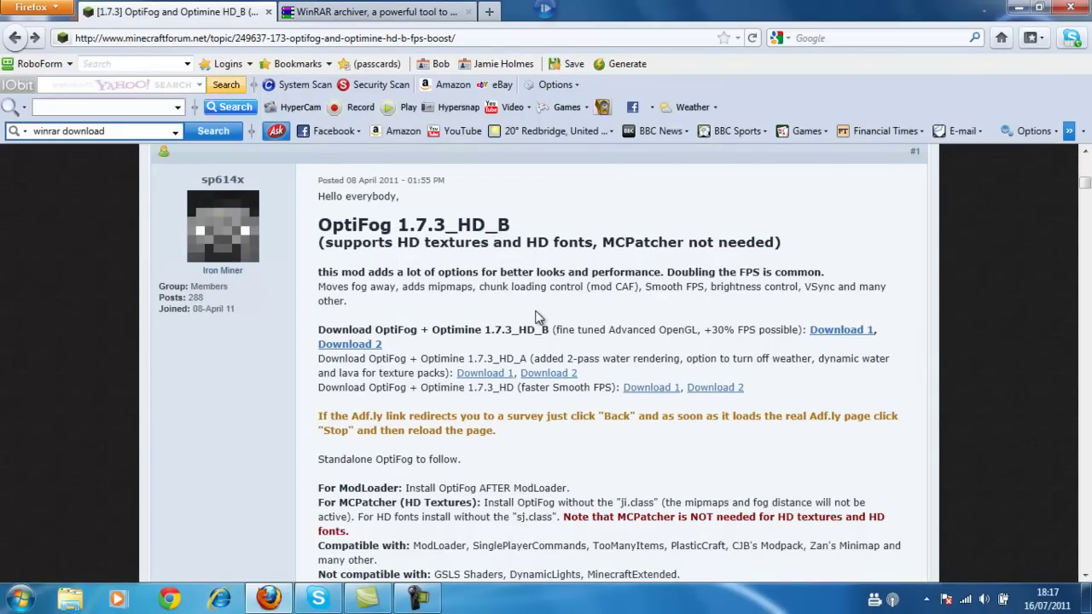
scroll(537, 319, down, 2)
scroll(435, 385, up, 2)
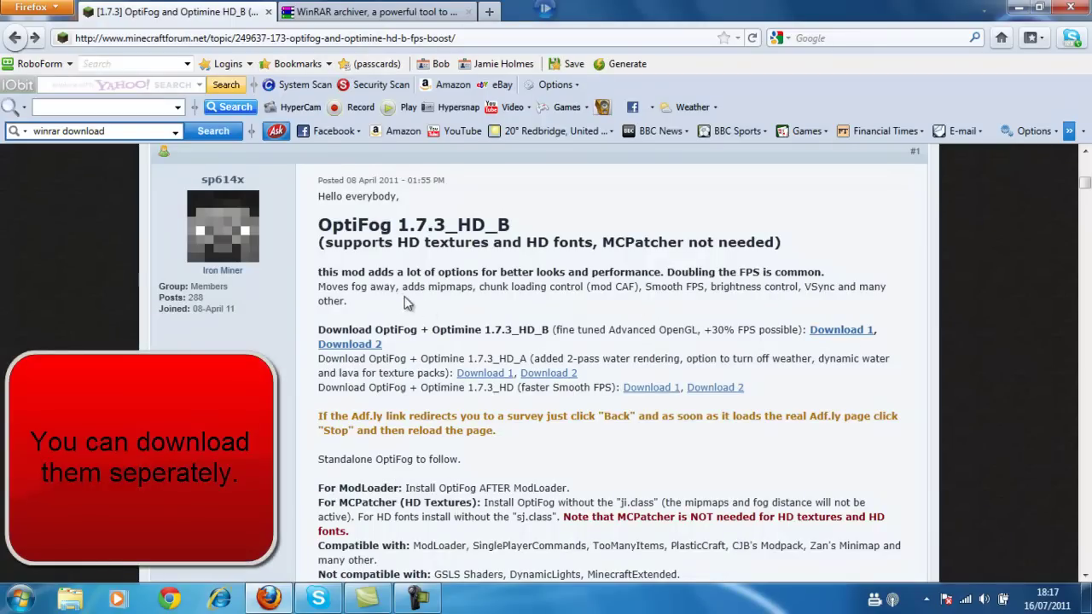
click(849, 339)
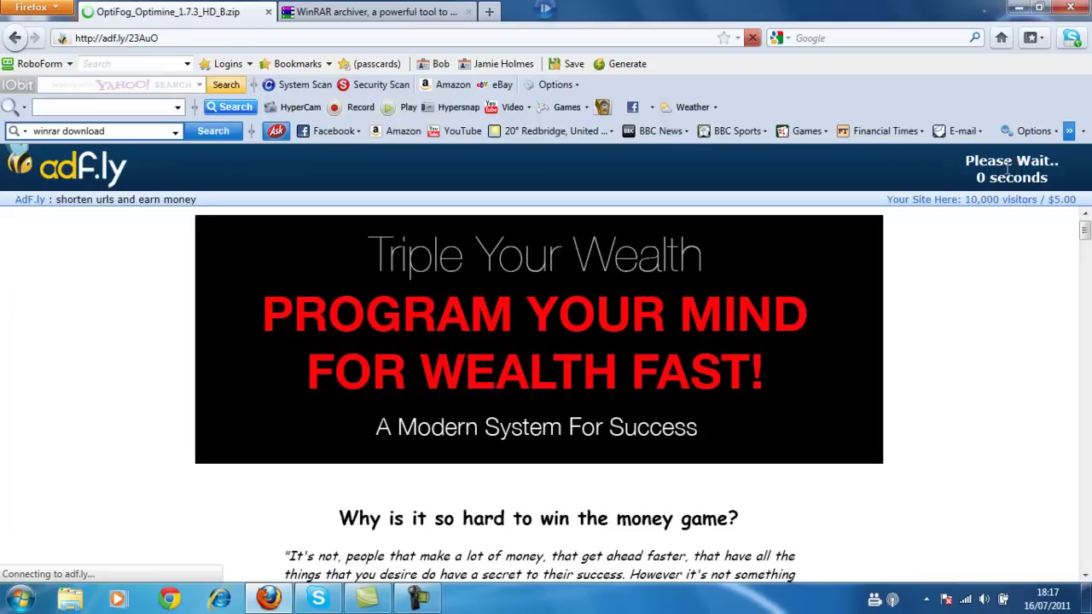
Skip the adf.ly ad and start the OptiFog Optimine 1.7.3 HD B.zip download from MediaFire.
click(1034, 170)
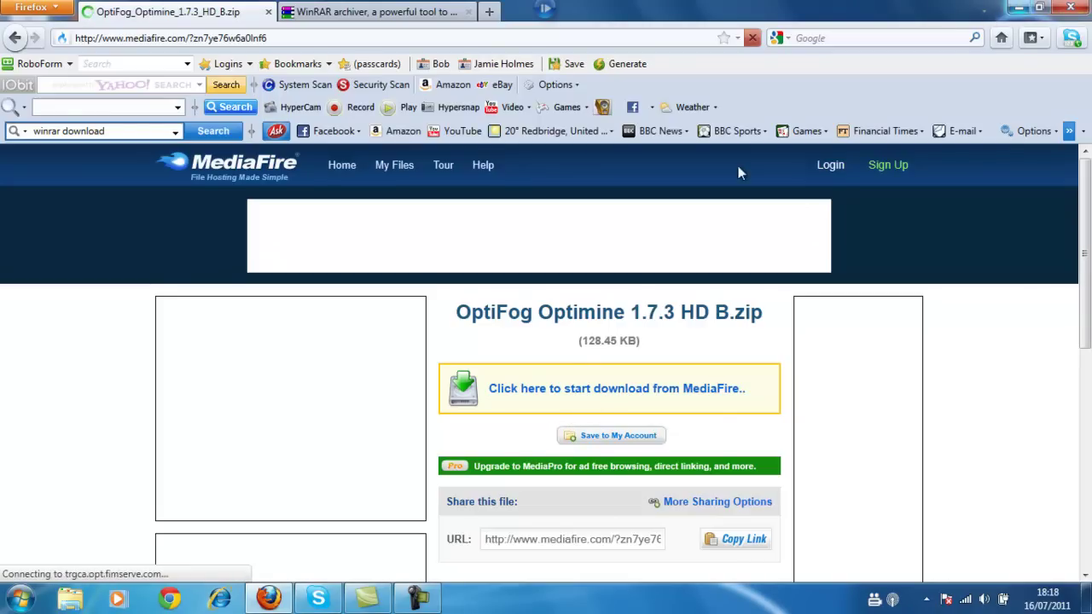
click(621, 390)
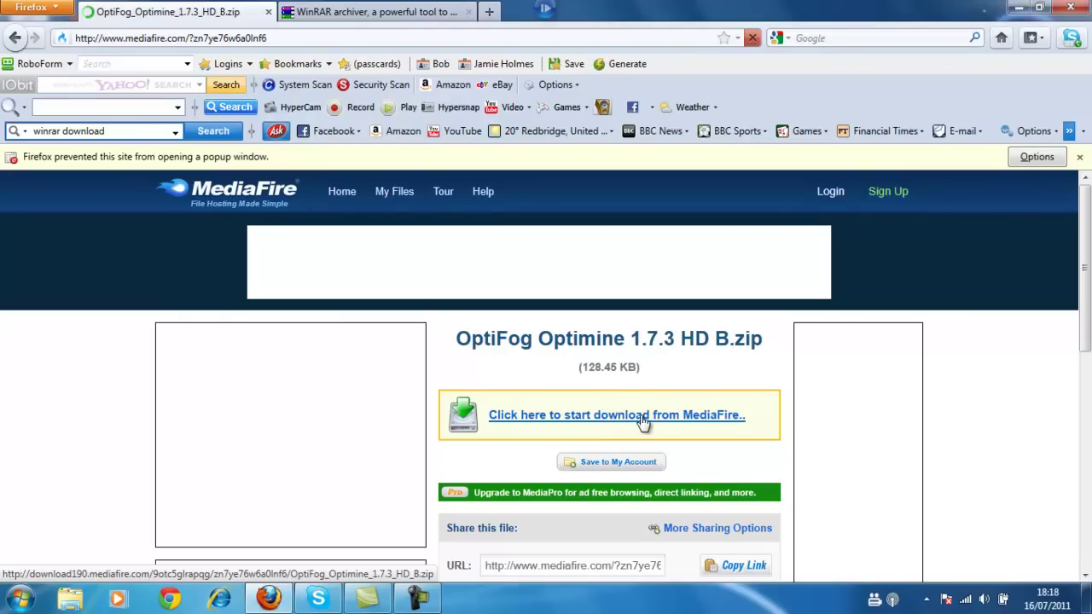
click(644, 418)
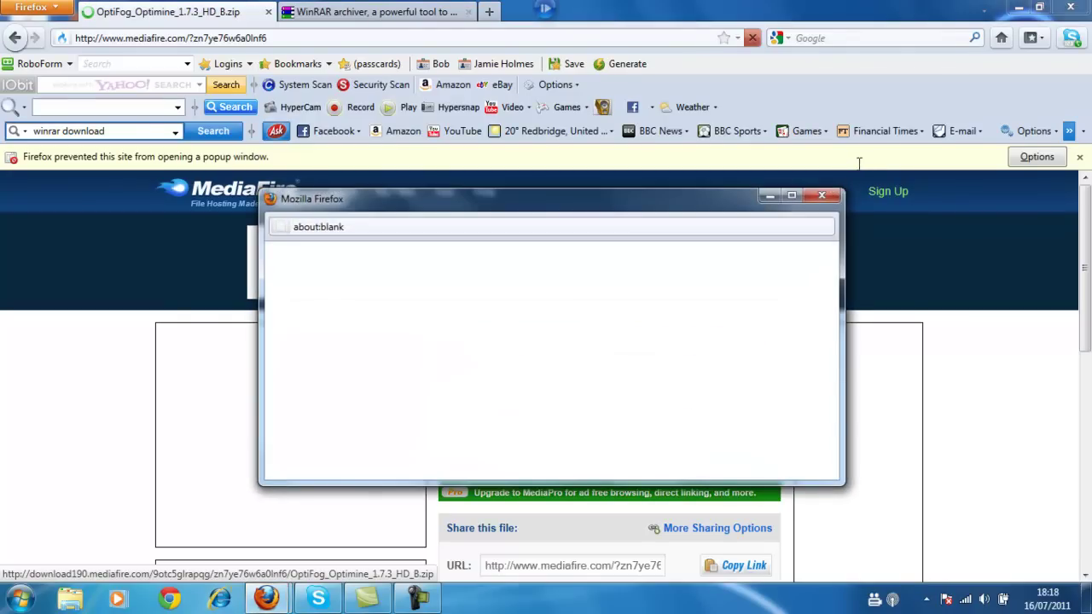
Close the blank popup, keep Firefox's tabs open, and minimise Firefox to the desktop.
click(810, 200)
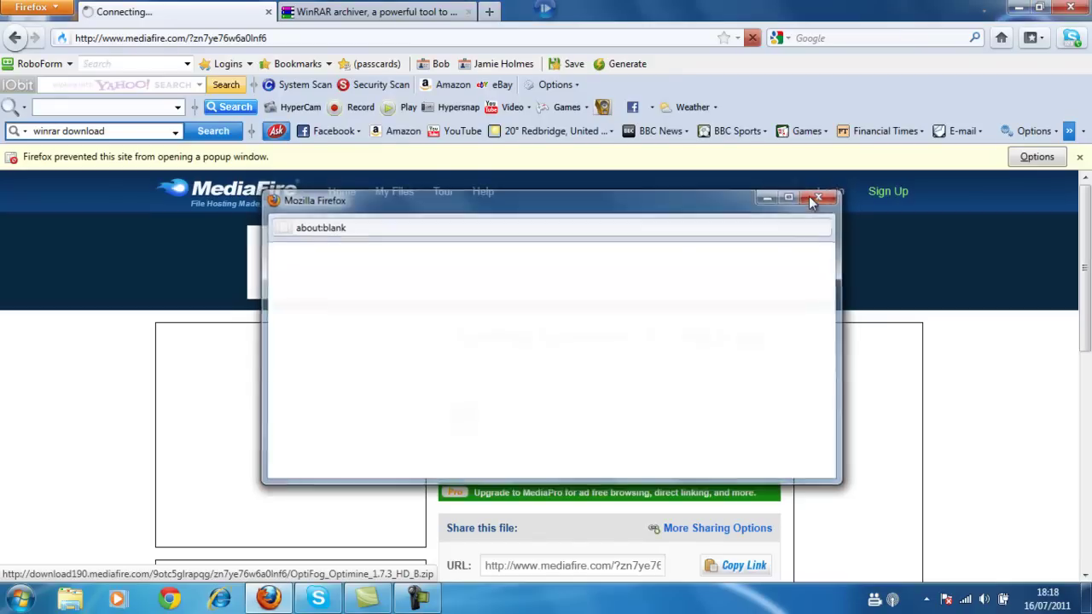
click(1074, 7)
click(706, 236)
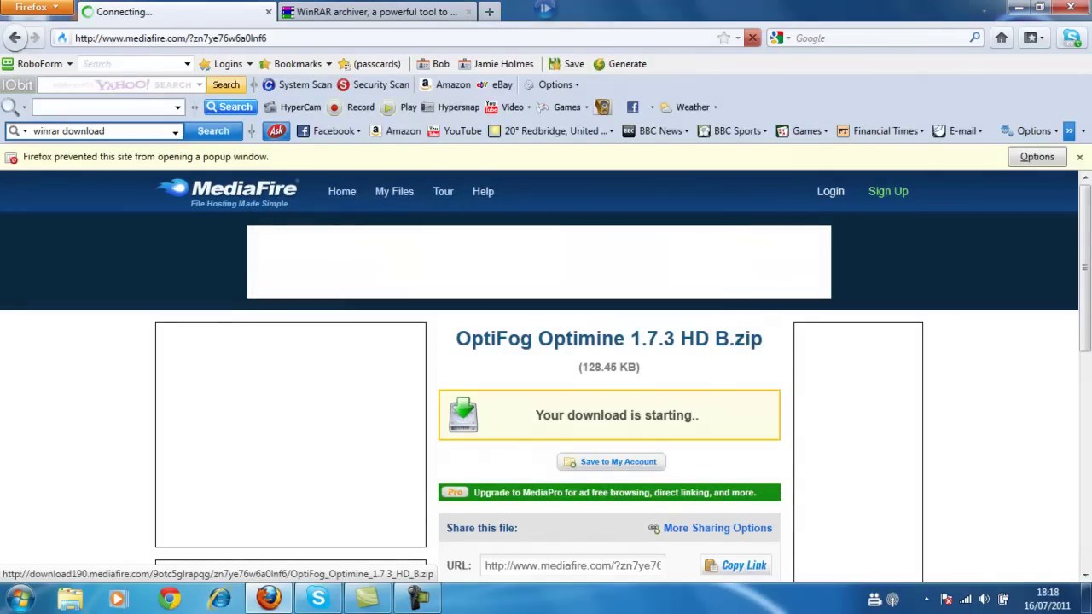
click(1014, 7)
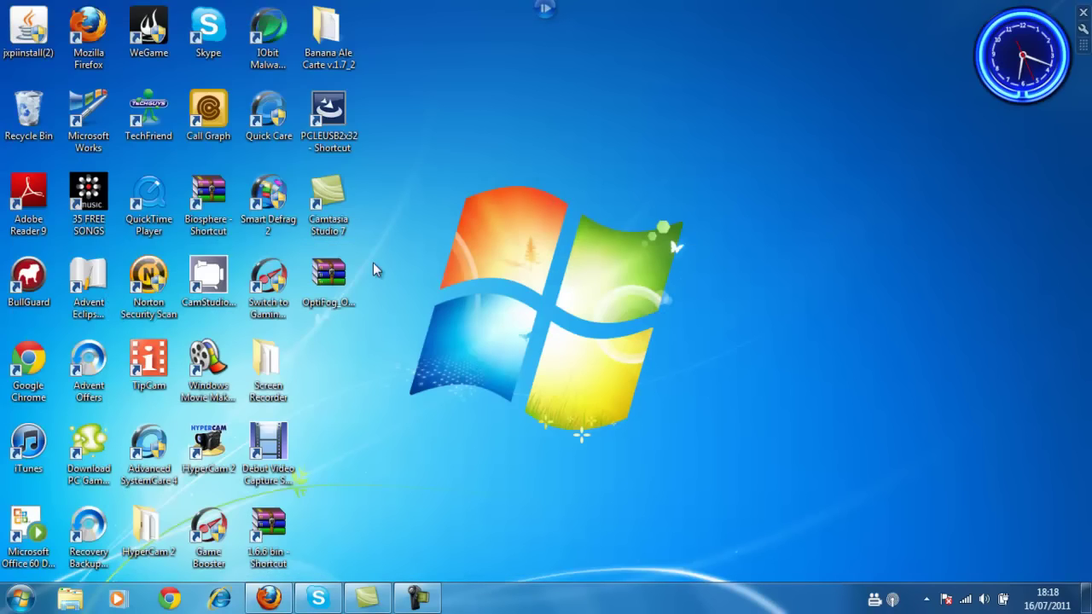
Dismiss the OptiFog download dialog and search the Start Menu for %appdata%.
click(330, 6)
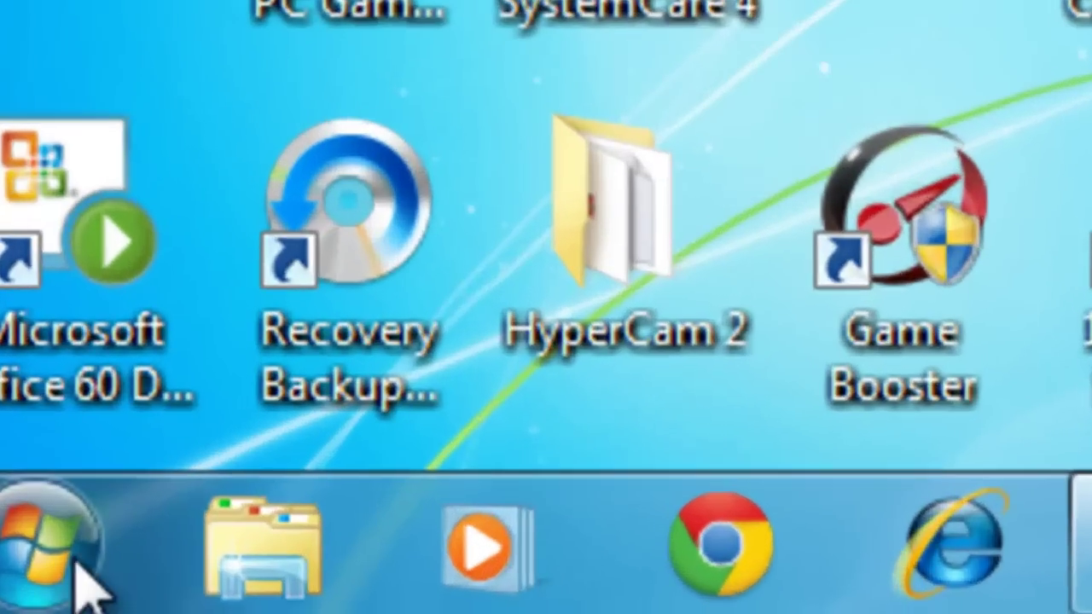
click(30, 591)
click(17, 593)
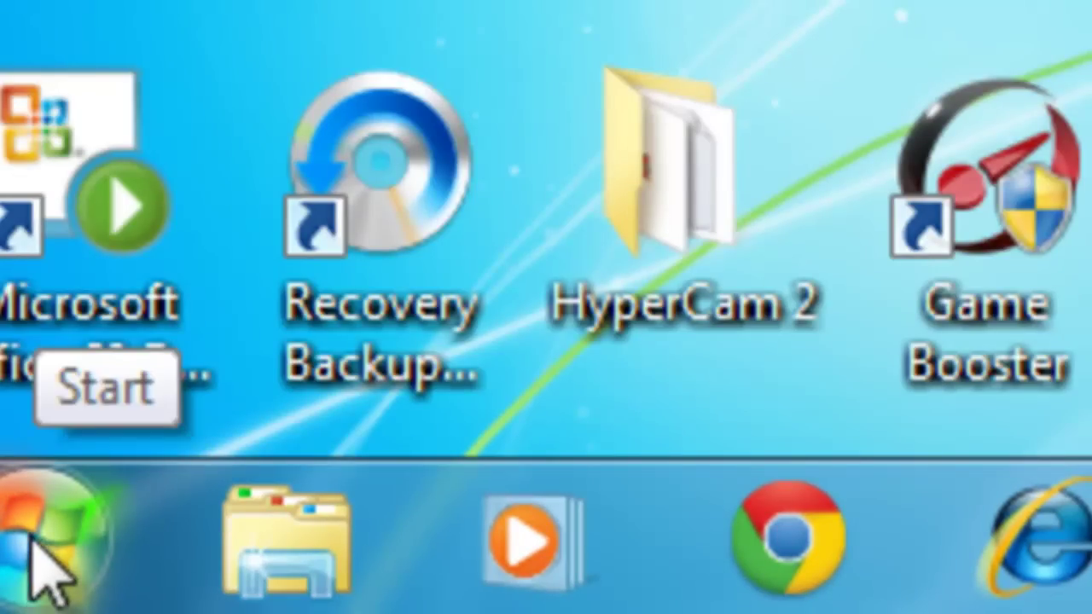
click(34, 546)
click(390, 329)
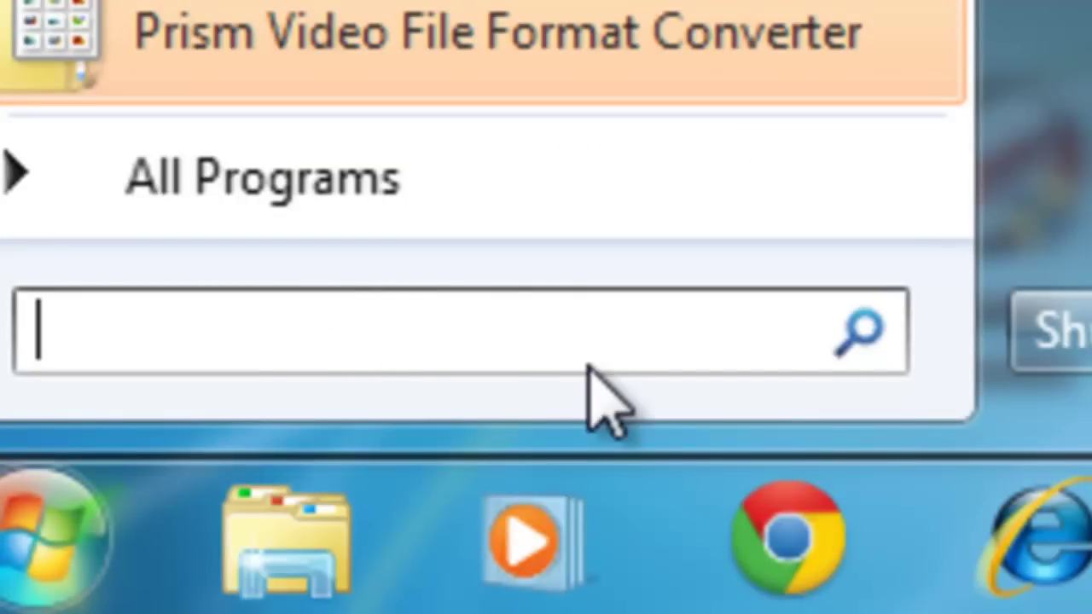
text(%)
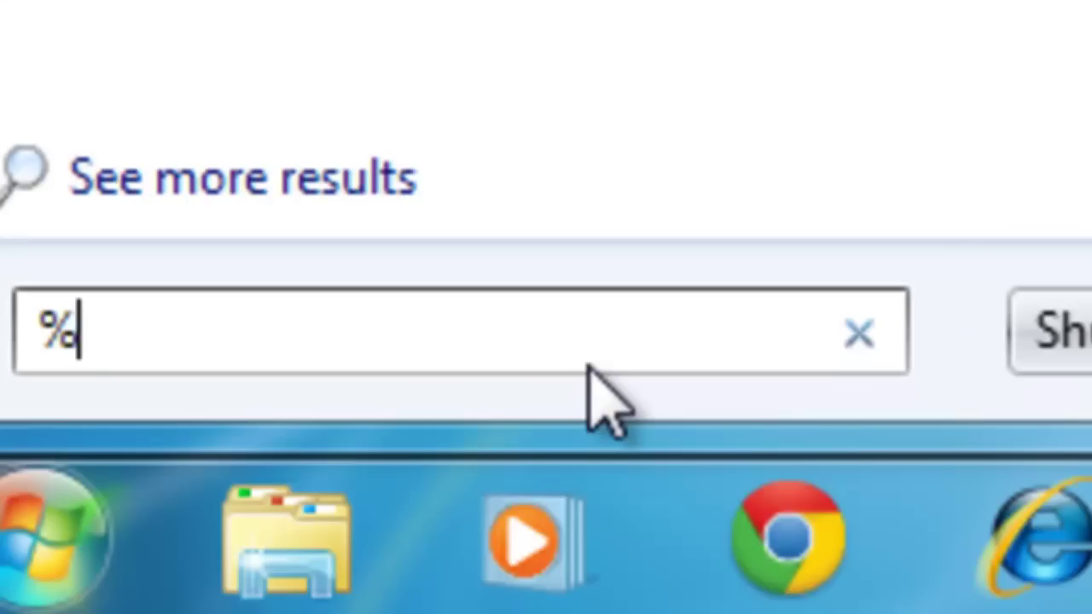
text(app)
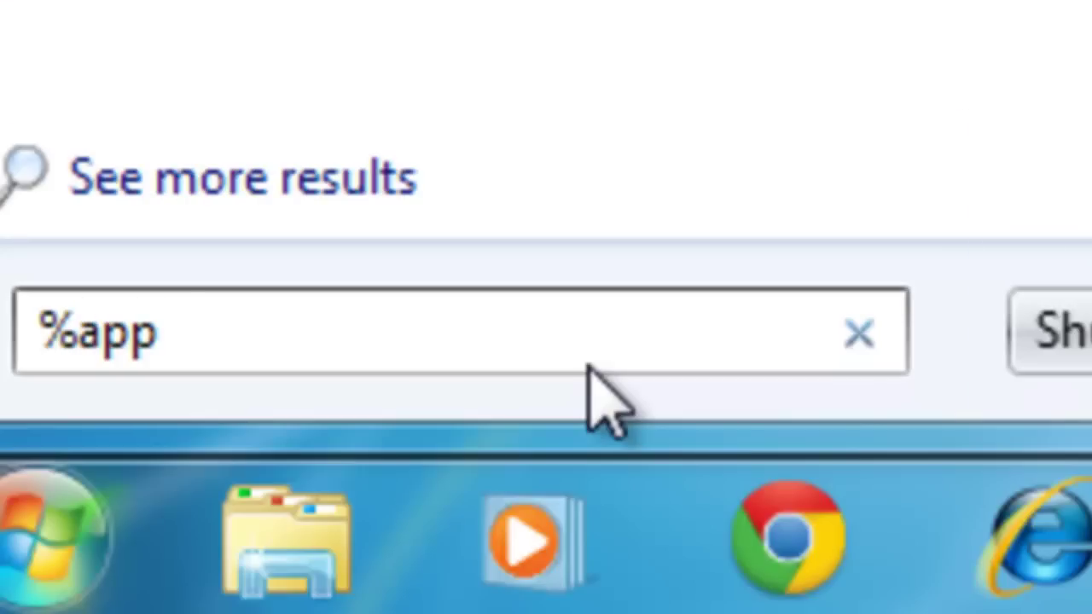
text(data%)
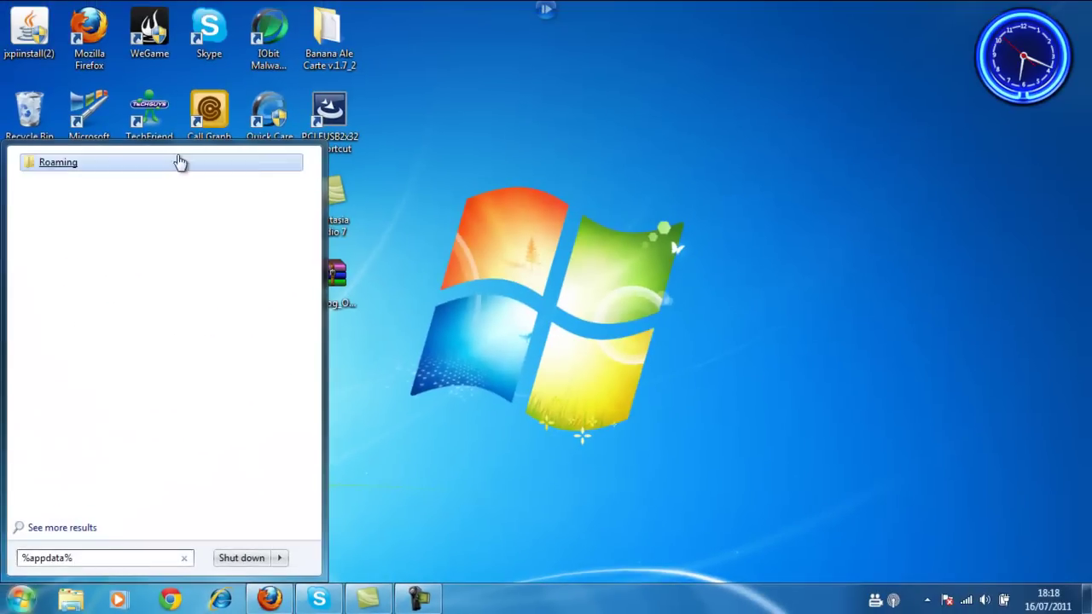
Open the Roaming folder and navigate into .minecraft\bin.
click(179, 162)
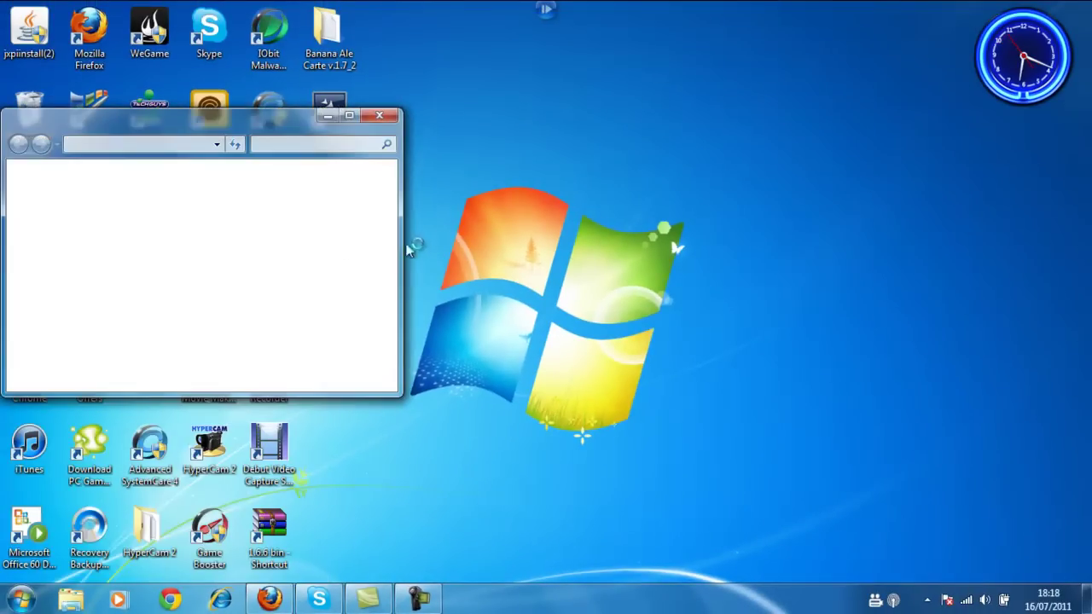
drag(226, 126, 292, 120)
scroll(341, 247, down, 5)
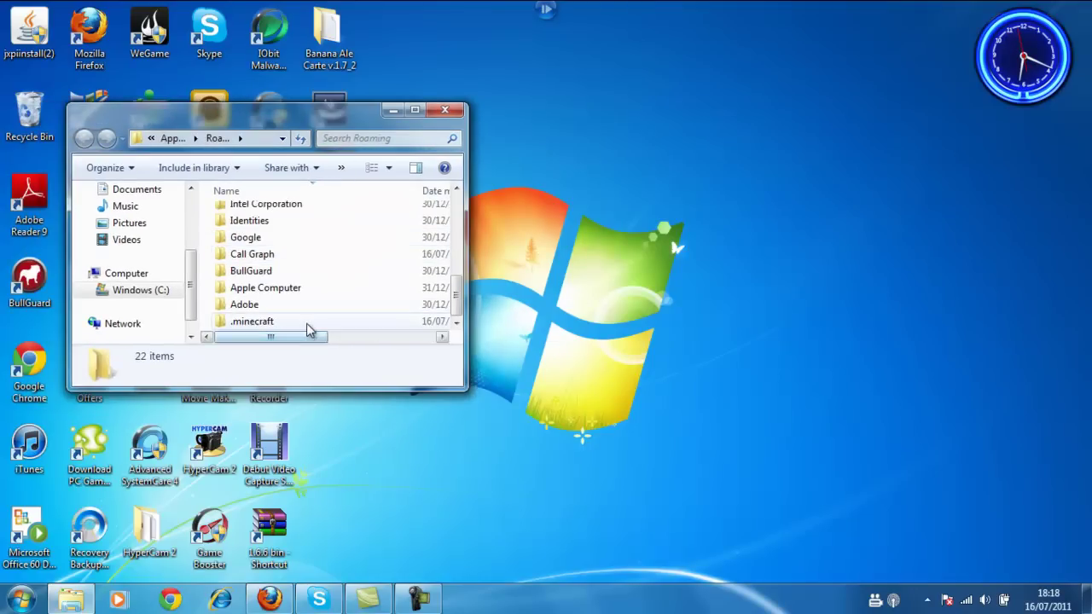
double_click(256, 322)
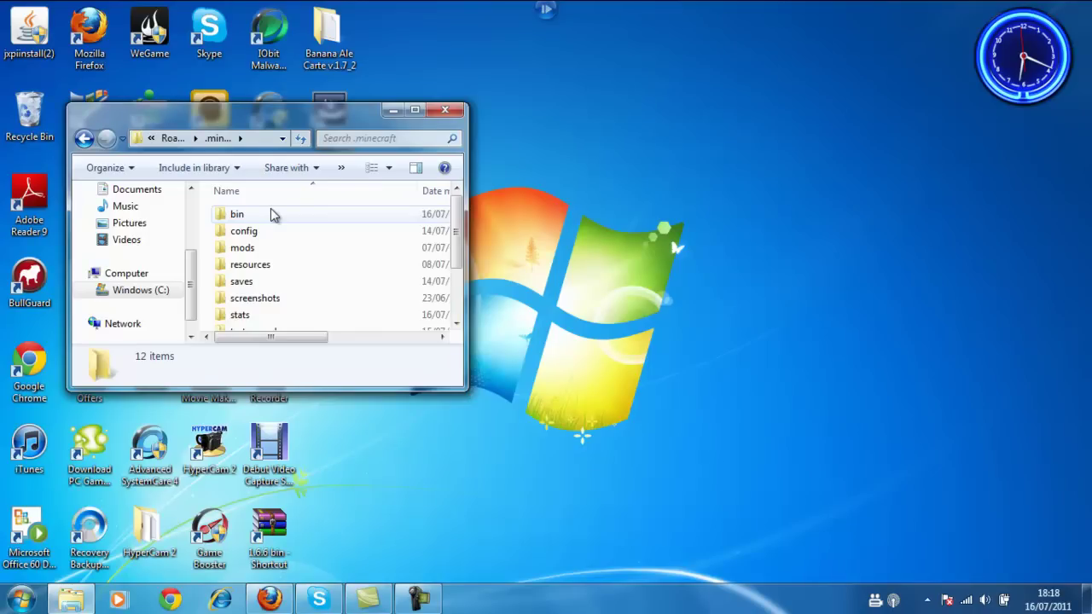
double_click(273, 218)
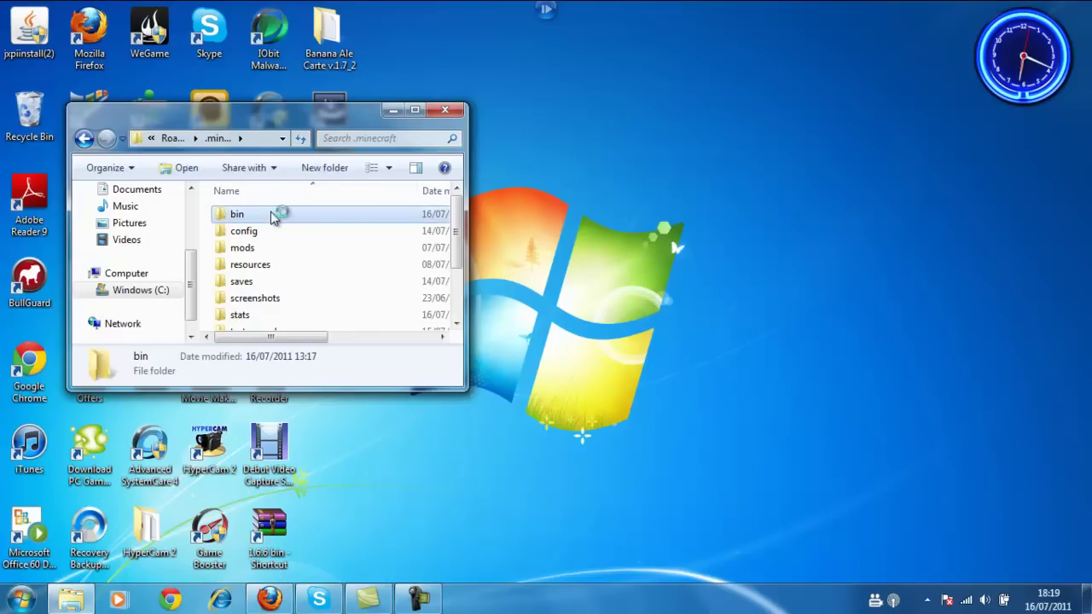
Open minecraft.jar with the WinRAR archiver via Open with.
scroll(294, 273, down, 1)
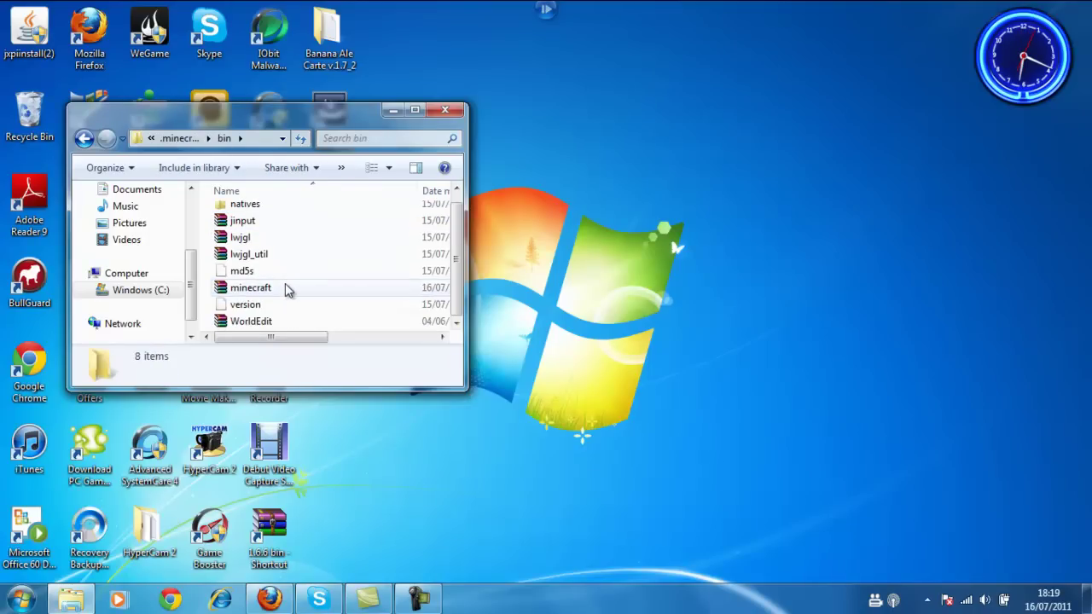
right_click(286, 288)
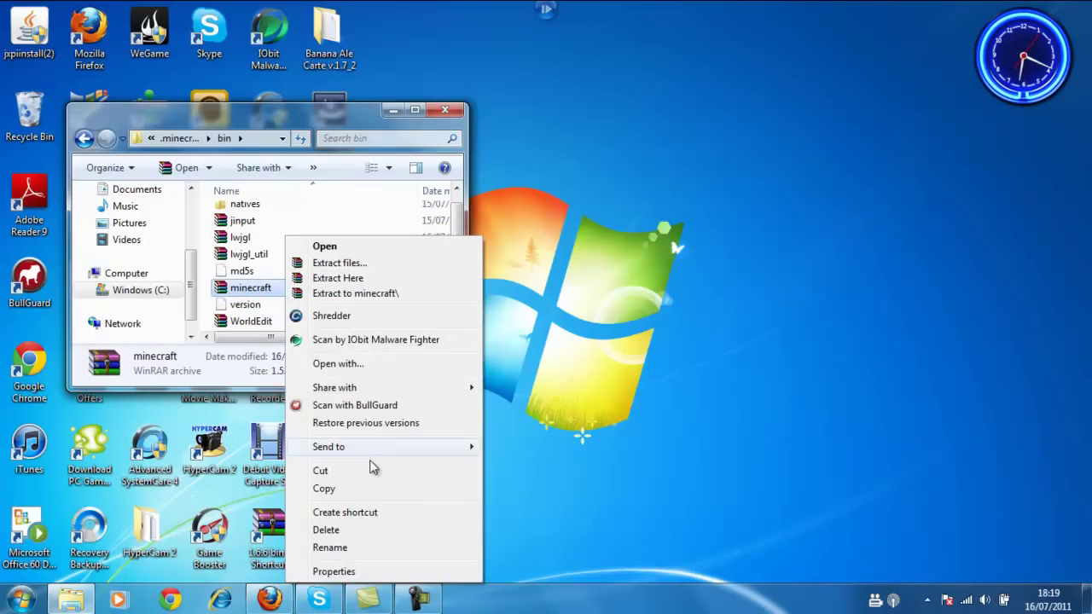
click(401, 367)
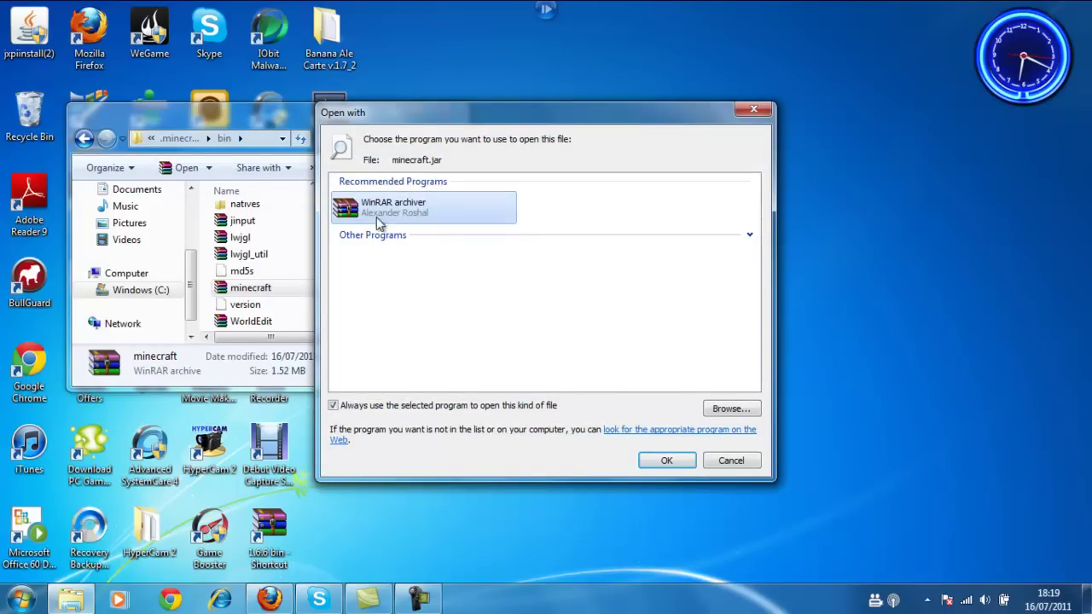
click(666, 460)
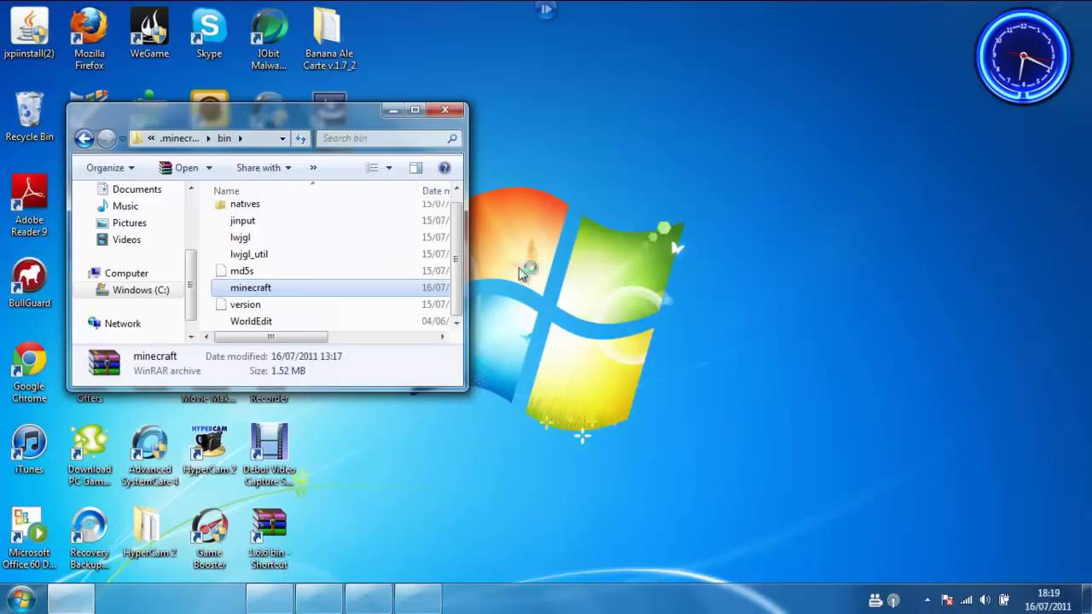
Restore the Explorer window and dismiss the WinRAR purchase notice over minecraft.jar.
click(394, 111)
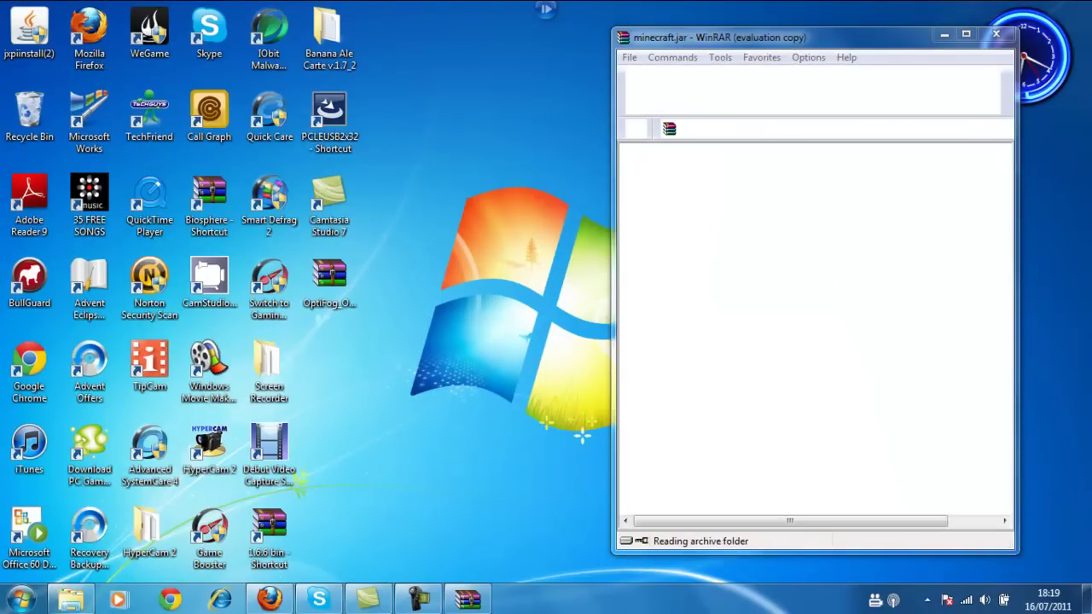
click(70, 600)
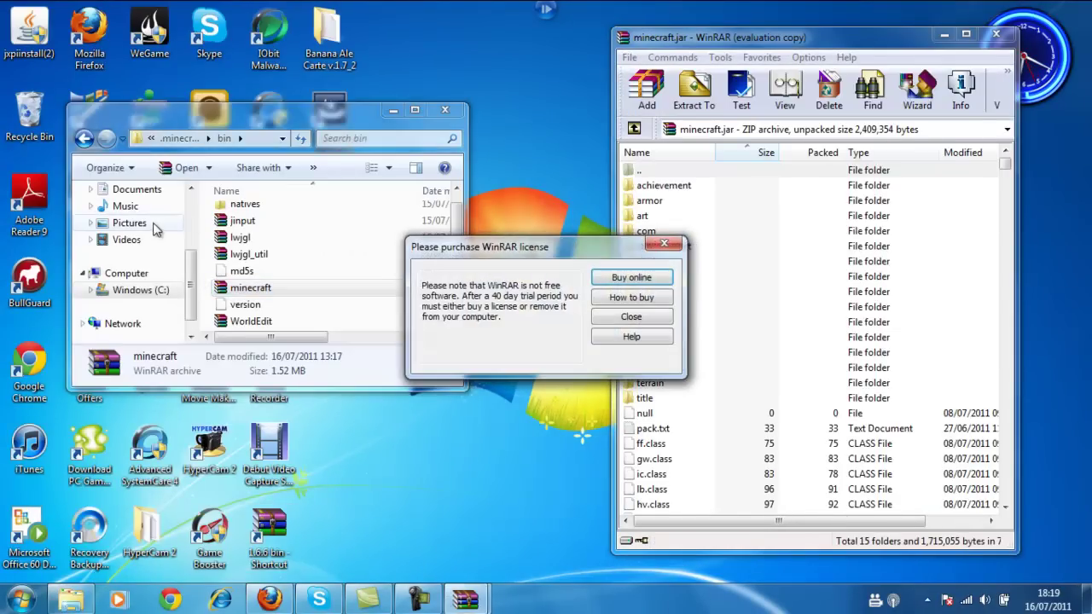
click(664, 244)
Show Recent Places in Explorer and go to the Downloads folder.
scroll(213, 235, up, 1)
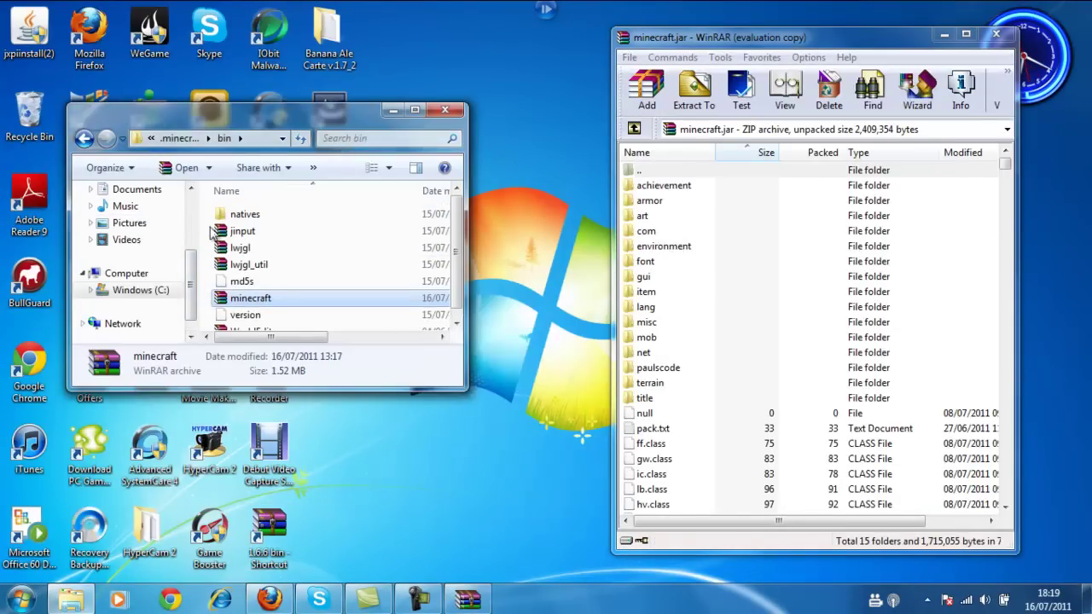
scroll(158, 229, up, 2)
click(156, 247)
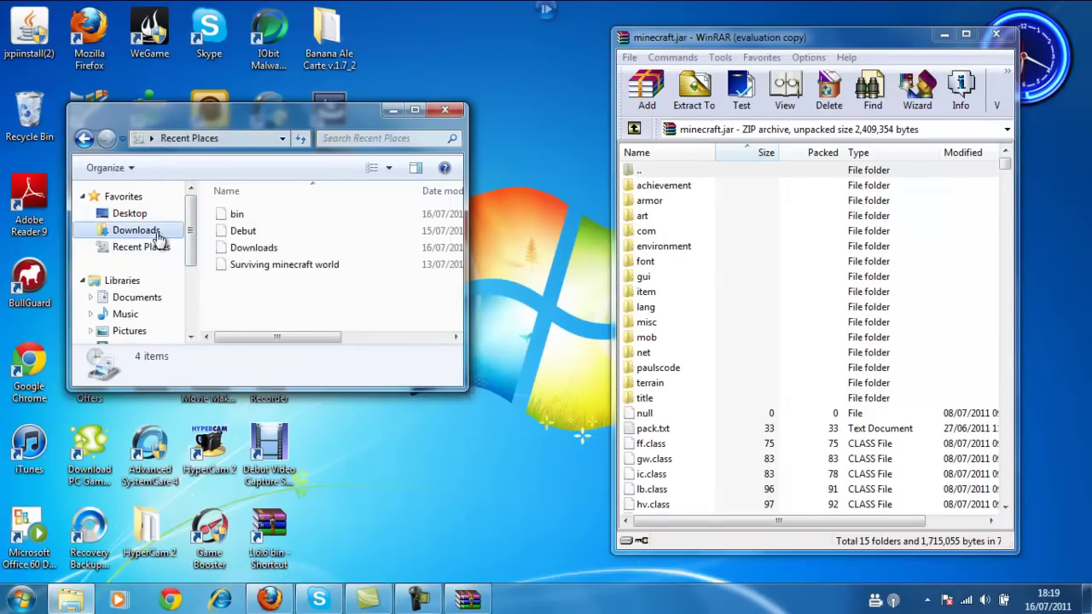
click(157, 235)
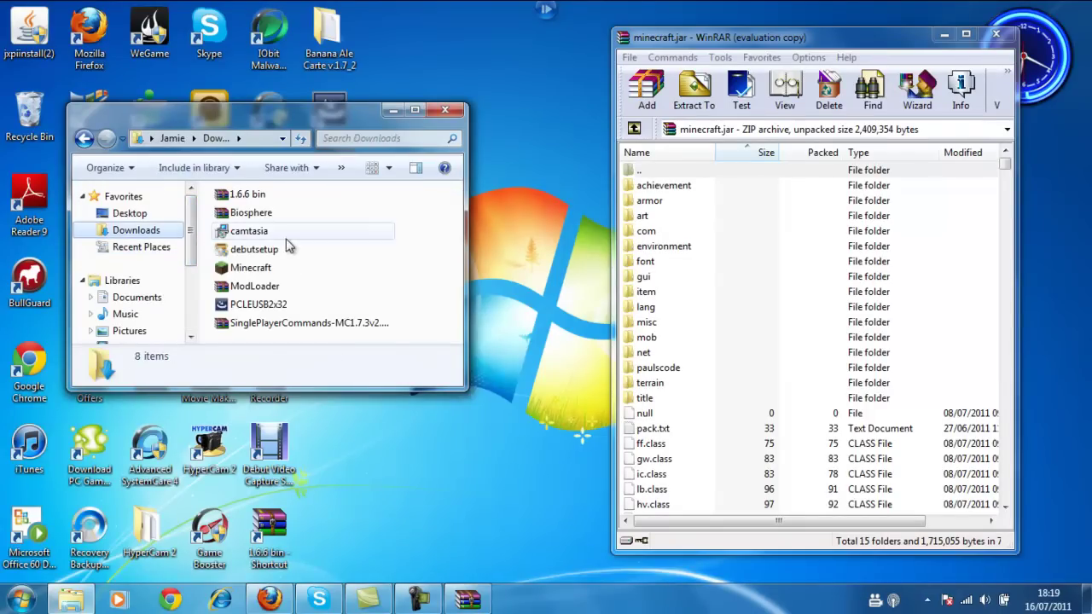
Open ModLoader.zip in WinRAR, dismiss the purchase notice, and move its window aside.
click(288, 288)
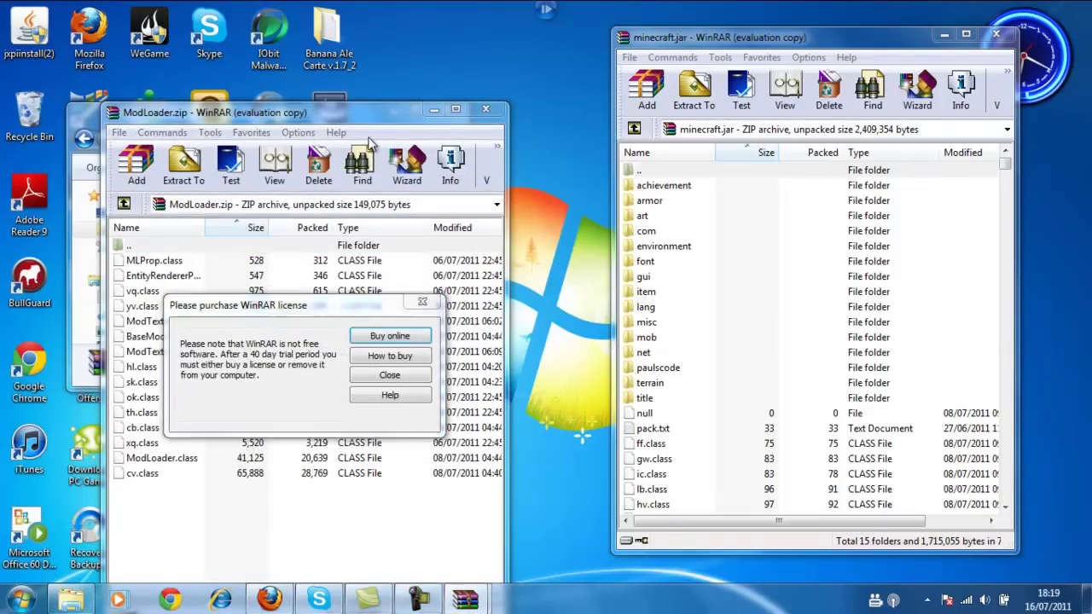
click(389, 374)
drag(299, 112, 679, 263)
Open the OptiFog zip from the desktop and arrange it with ModLoader's window at the top left.
click(394, 110)
double_click(329, 282)
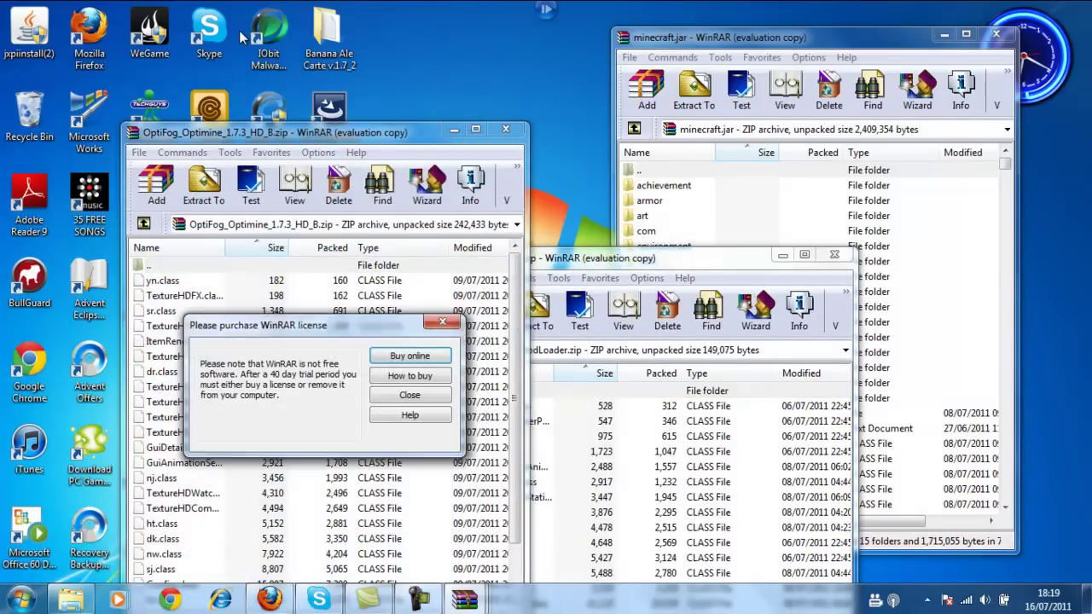
drag(373, 134, 294, 16)
drag(589, 259, 292, 124)
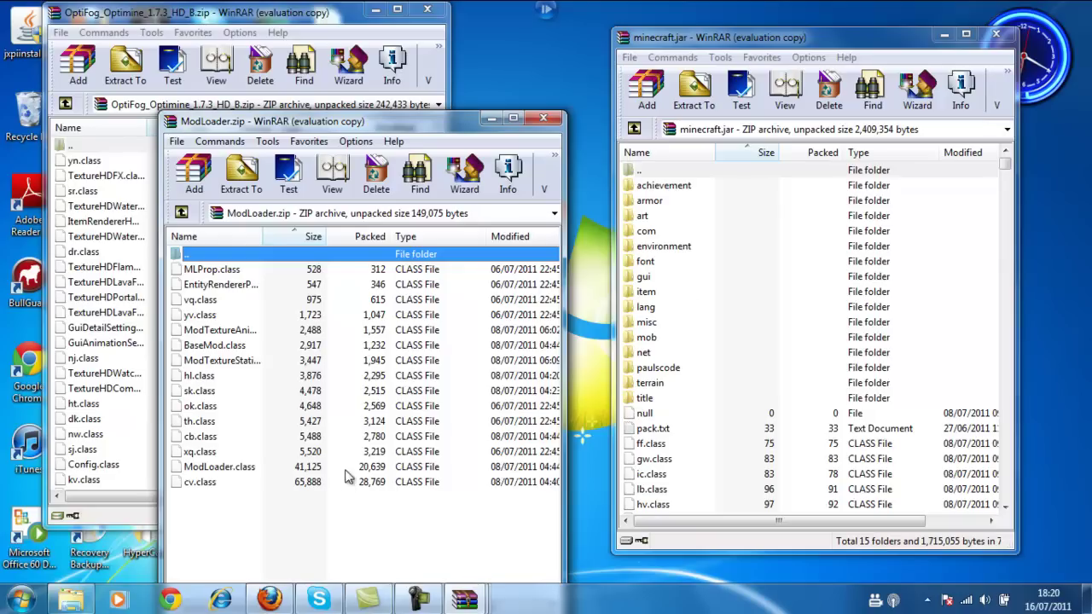
Select all ModLoader class files, from cv.class to MLProp.class, excluding the parent folder row.
click(300, 483)
ctrl+click(301, 467)
ctrl+click(302, 451)
ctrl+click(303, 436)
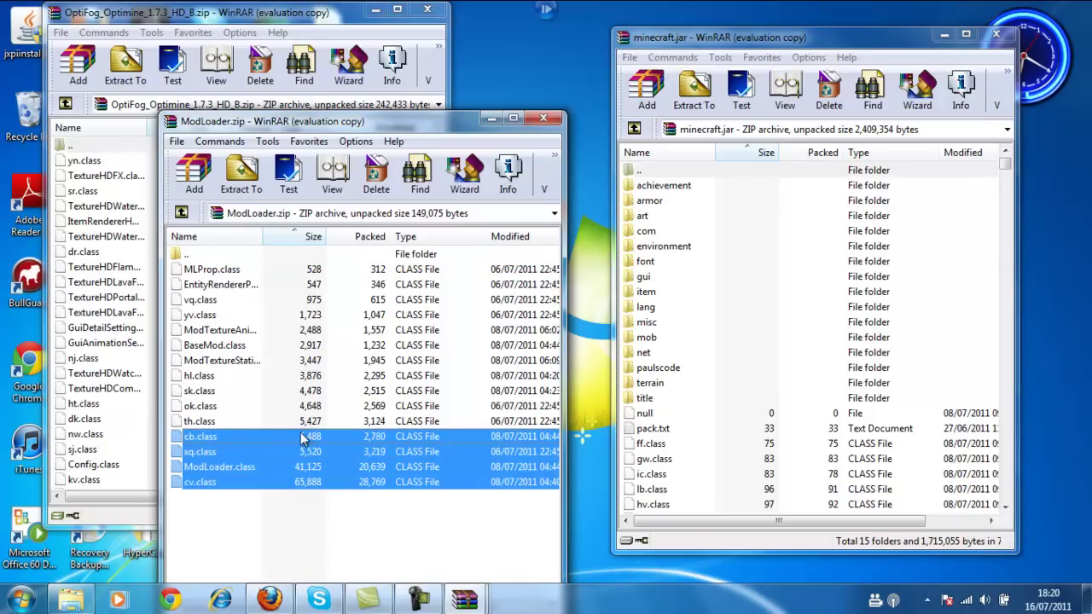
ctrl+click(303, 406)
ctrl+click(303, 421)
ctrl+click(314, 391)
ctrl+click(324, 376)
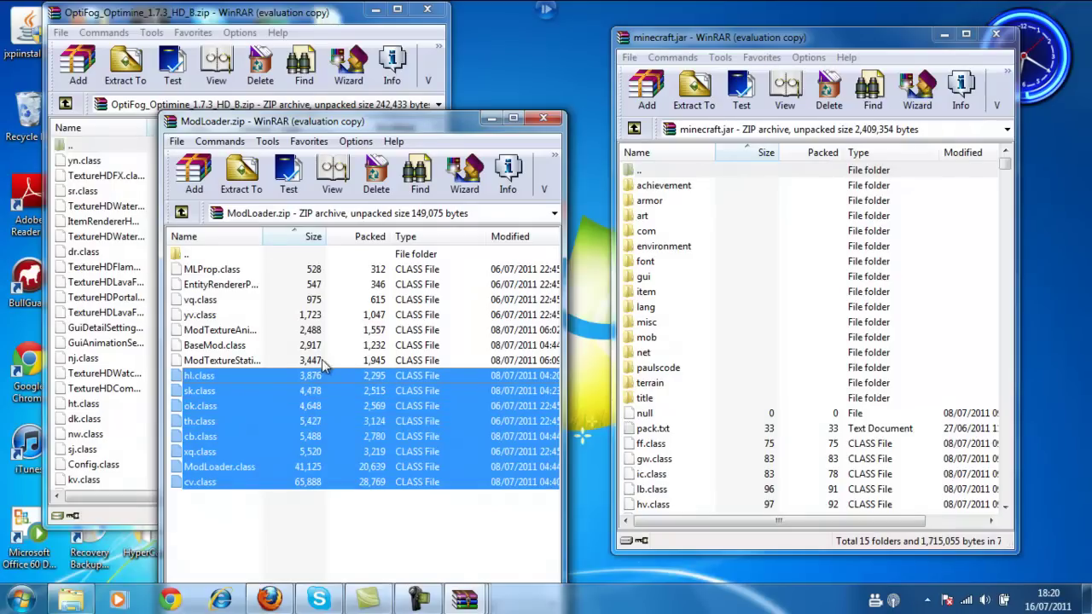
ctrl+click(327, 361)
ctrl+click(329, 344)
ctrl+click(331, 330)
ctrl+click(334, 315)
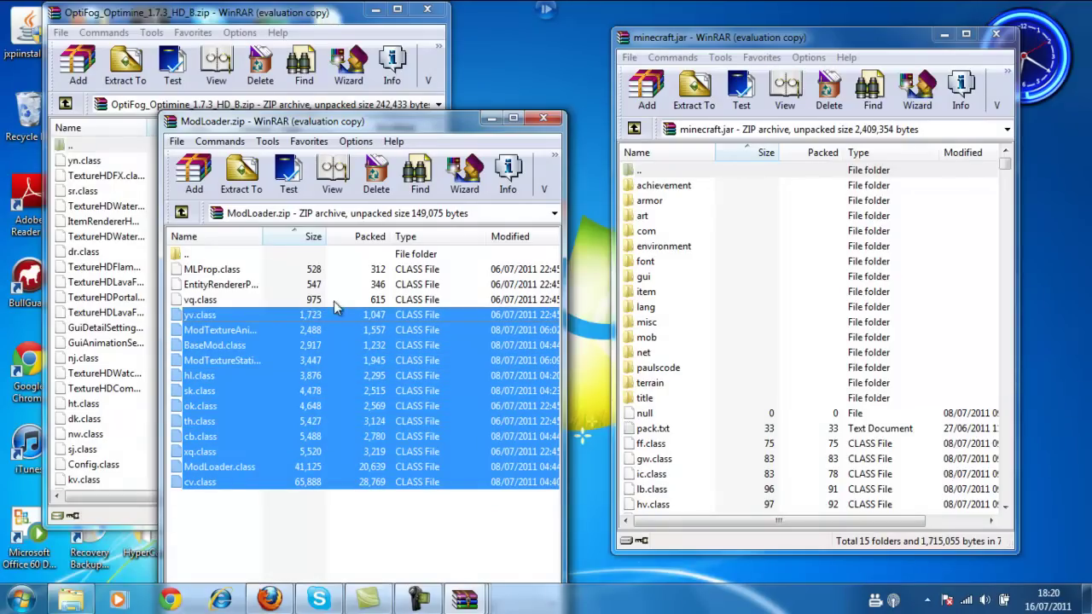
ctrl+click(335, 300)
ctrl+click(337, 284)
ctrl+click(348, 270)
ctrl+click(349, 256)
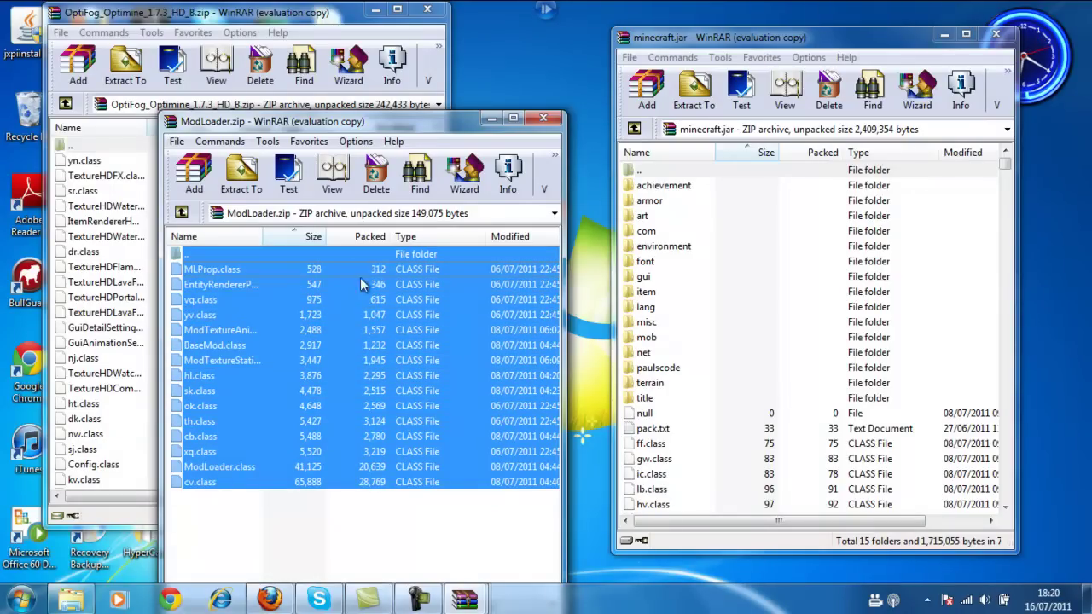
ctrl+click(399, 255)
Drag the selected ModLoader class files into minecraft.jar and confirm the update.
drag(341, 306, 773, 468)
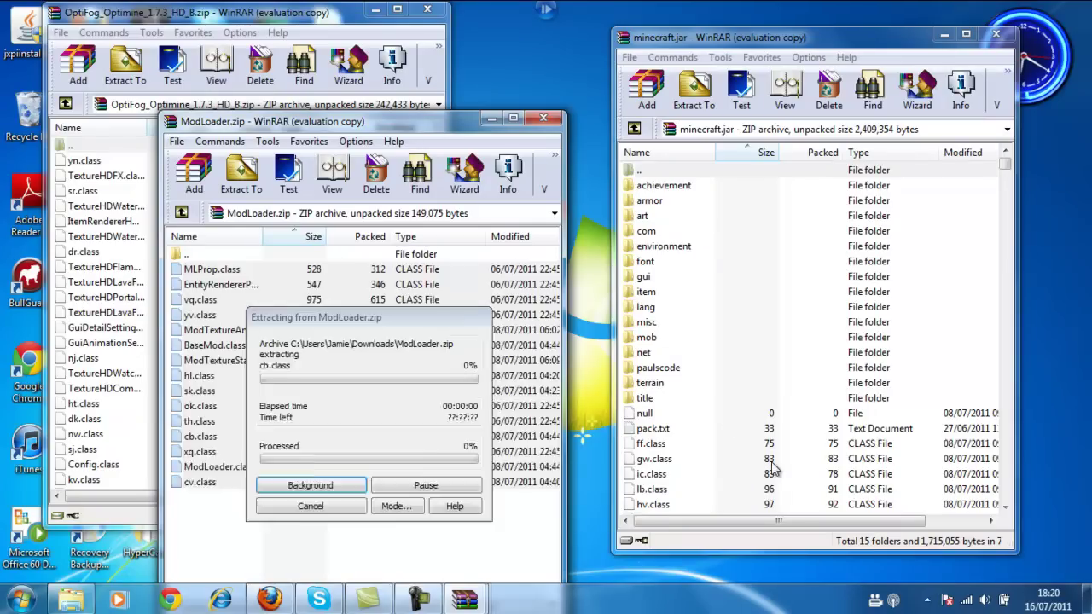
click(814, 427)
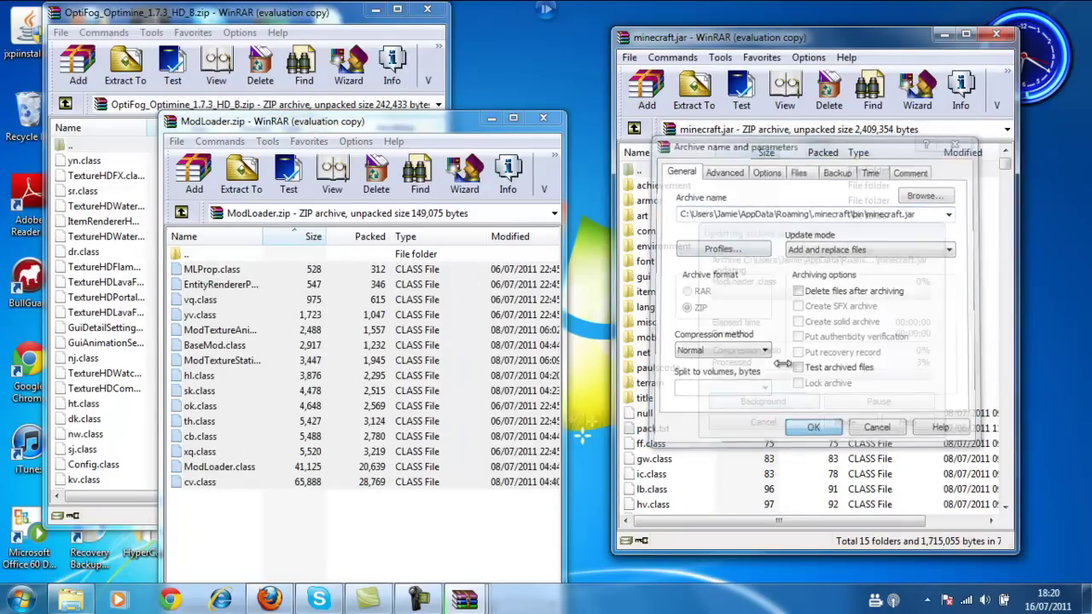
drag(319, 12, 383, 19)
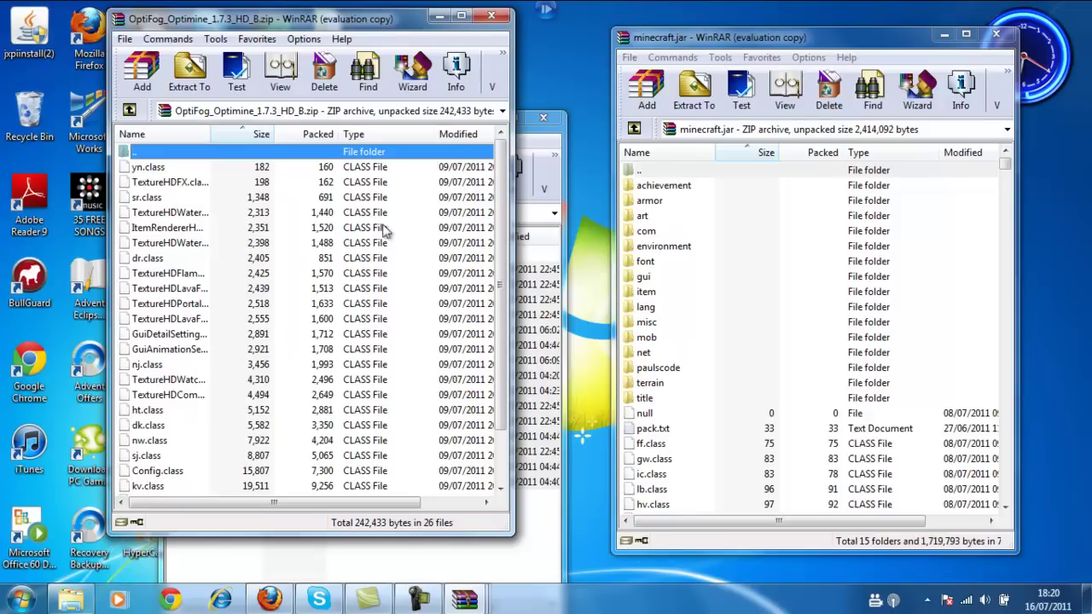
Select all 26 OptiFog class files, from yn.class through Config.class to cv.class.
scroll(256, 437, down, 2)
scroll(260, 437, up, 2)
click(190, 170)
mouse_move(189, 170)
mouse_down()
mouse_move(203, 203)
mouse_move(203, 167)
mouse_up()
click(196, 182)
click(196, 168)
click(198, 183)
ctrl+click(194, 212)
ctrl+click(183, 169)
ctrl+click(193, 167)
ctrl+click(195, 169)
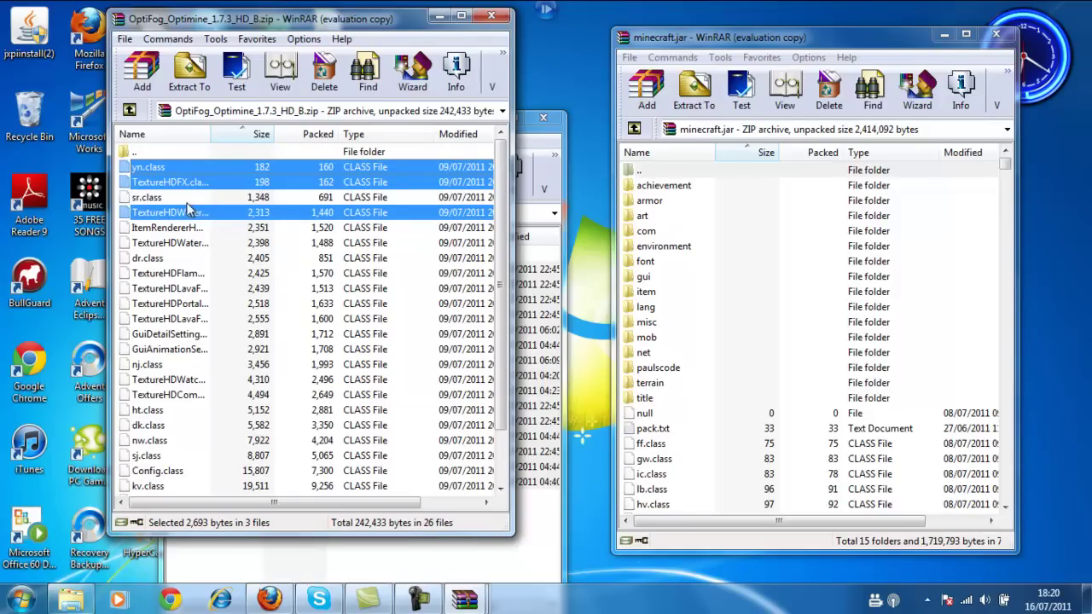
ctrl+click(188, 197)
ctrl+click(189, 228)
ctrl+click(191, 243)
ctrl+click(192, 258)
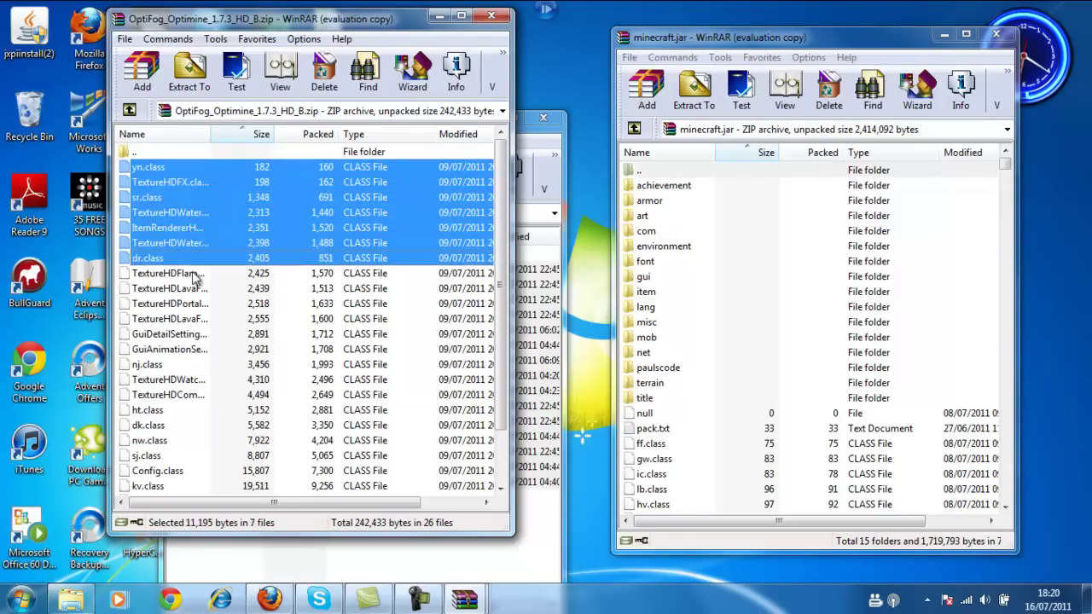
ctrl+click(193, 273)
ctrl+click(192, 288)
ctrl+click(193, 303)
ctrl+click(195, 334)
ctrl+click(202, 320)
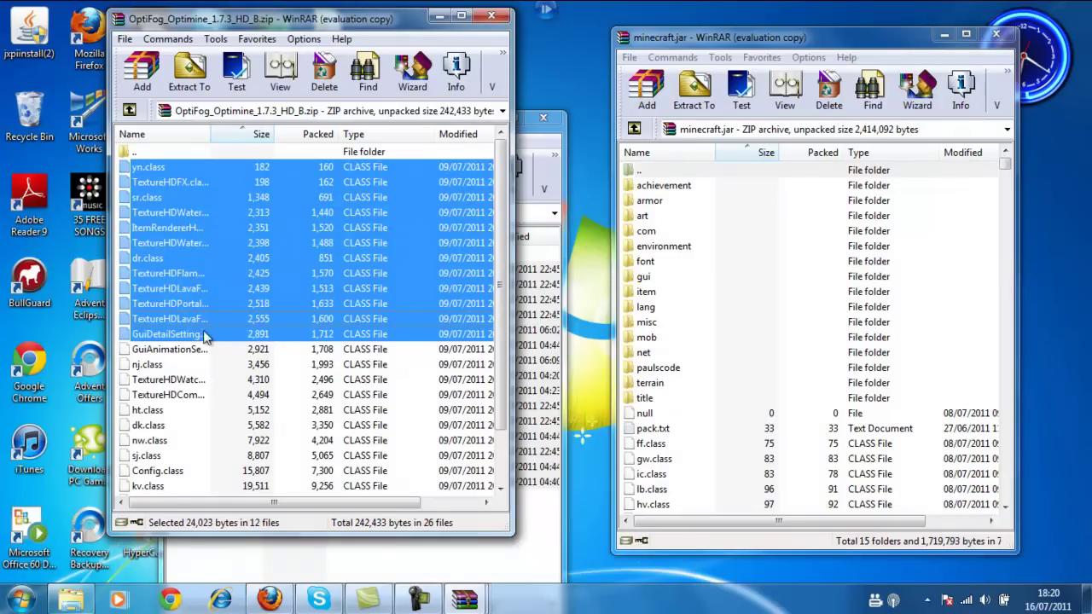
ctrl+click(199, 350)
ctrl+click(198, 366)
ctrl+click(196, 380)
ctrl+click(194, 398)
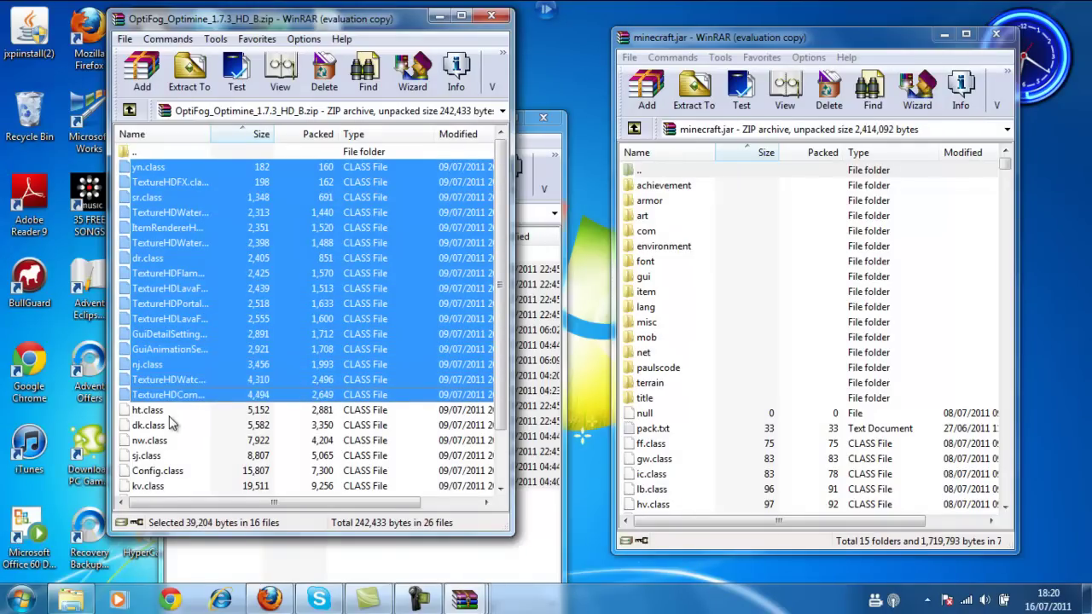
ctrl+click(190, 412)
ctrl+click(187, 425)
ctrl+click(186, 440)
ctrl+click(184, 456)
ctrl+click(181, 470)
ctrl+click(188, 485)
scroll(351, 332, down, 2)
ctrl+click(281, 441)
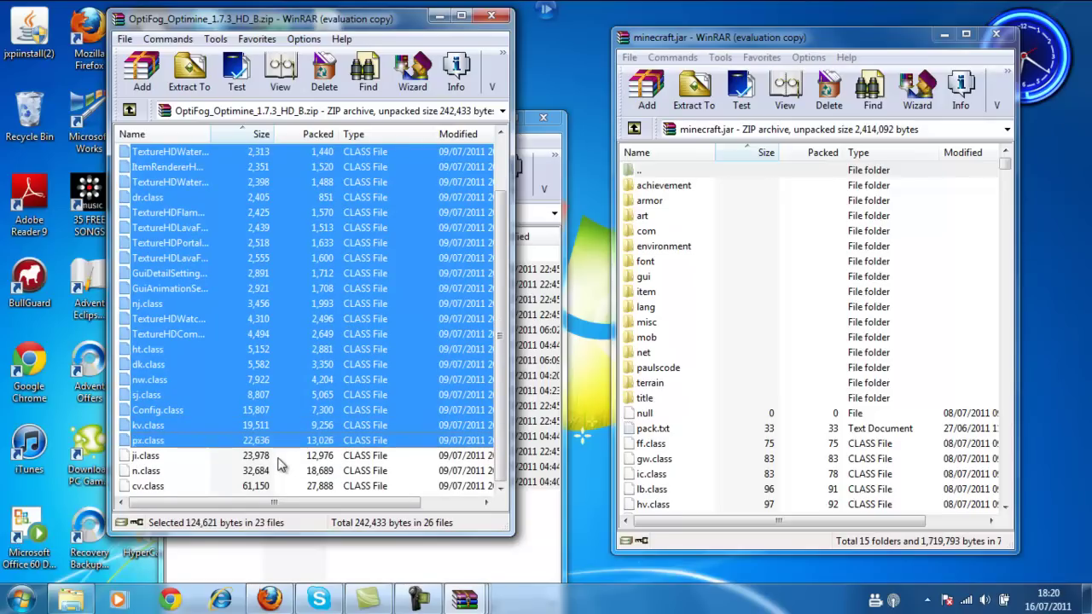
ctrl+click(281, 456)
ctrl+click(282, 470)
ctrl+click(282, 486)
Drag the OptiFog class files into minecraft.jar and confirm adding them.
drag(281, 486, 732, 471)
click(815, 432)
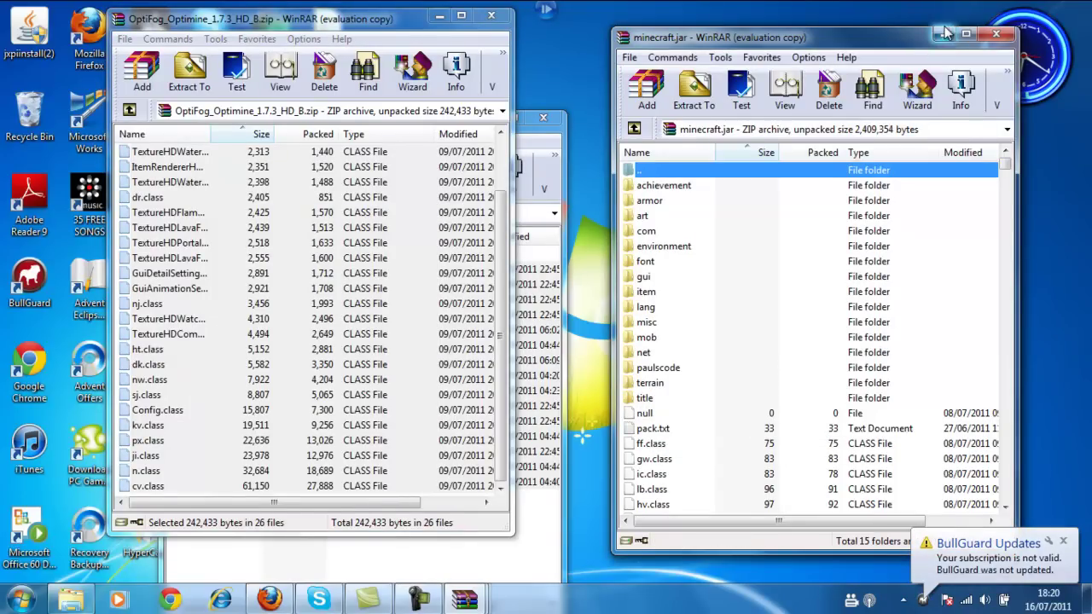
drag(883, 42, 862, 60)
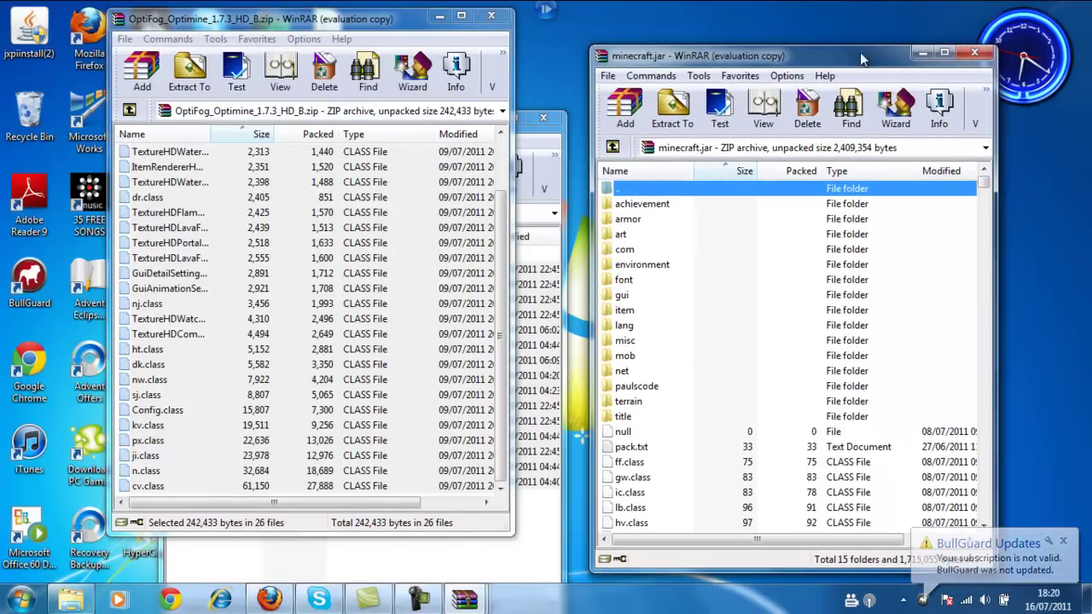
Close the minecraft.jar, OptiFog and ModLoader WinRAR windows.
click(975, 53)
click(490, 15)
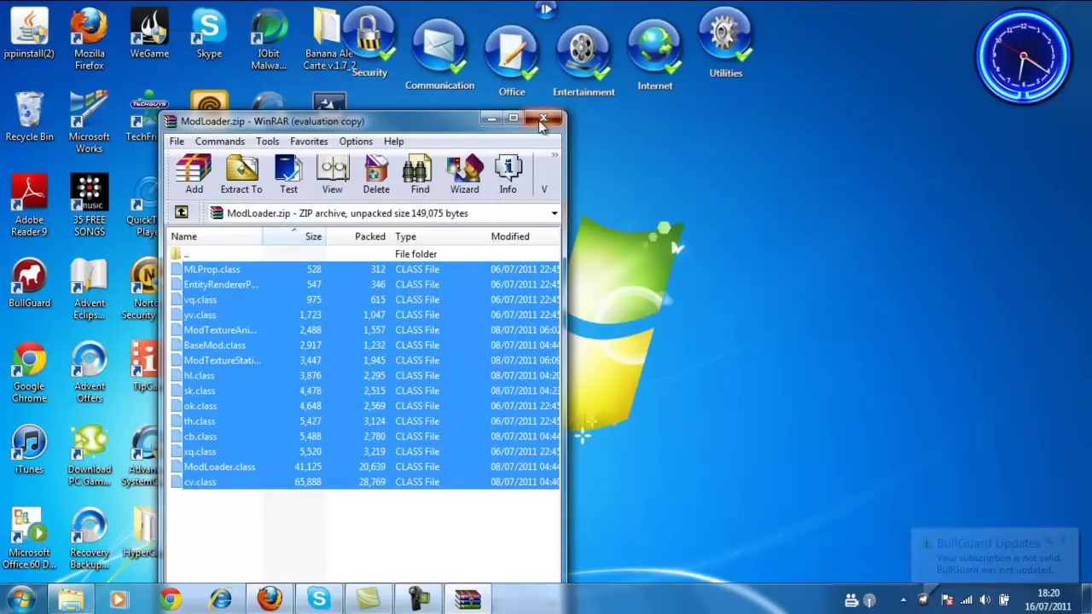
click(544, 118)
Launch Minecraft from the Start menu and allow it past the security warning.
key(super)
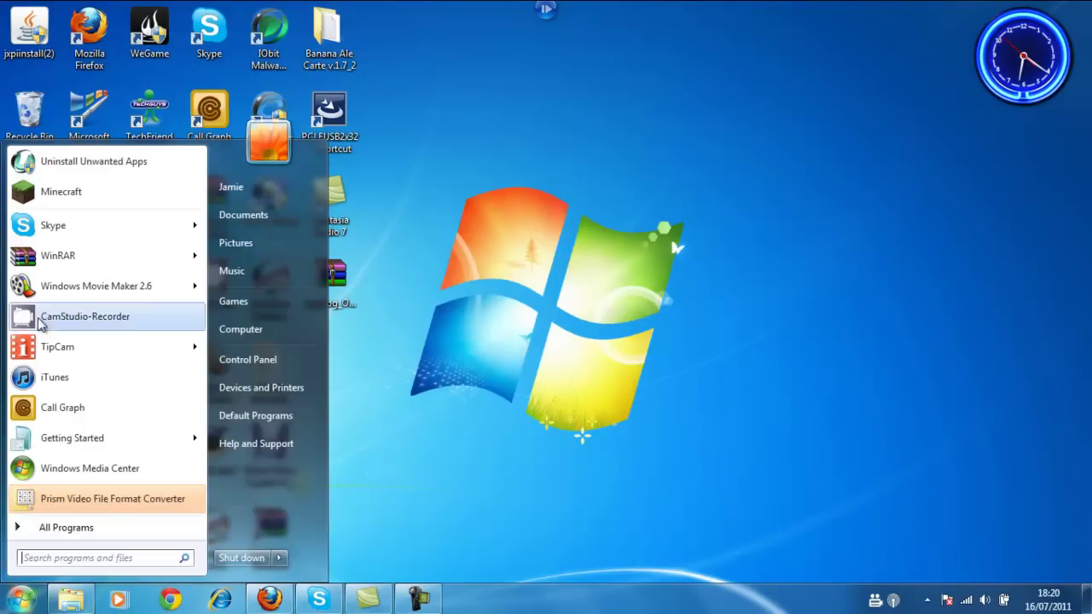
click(74, 196)
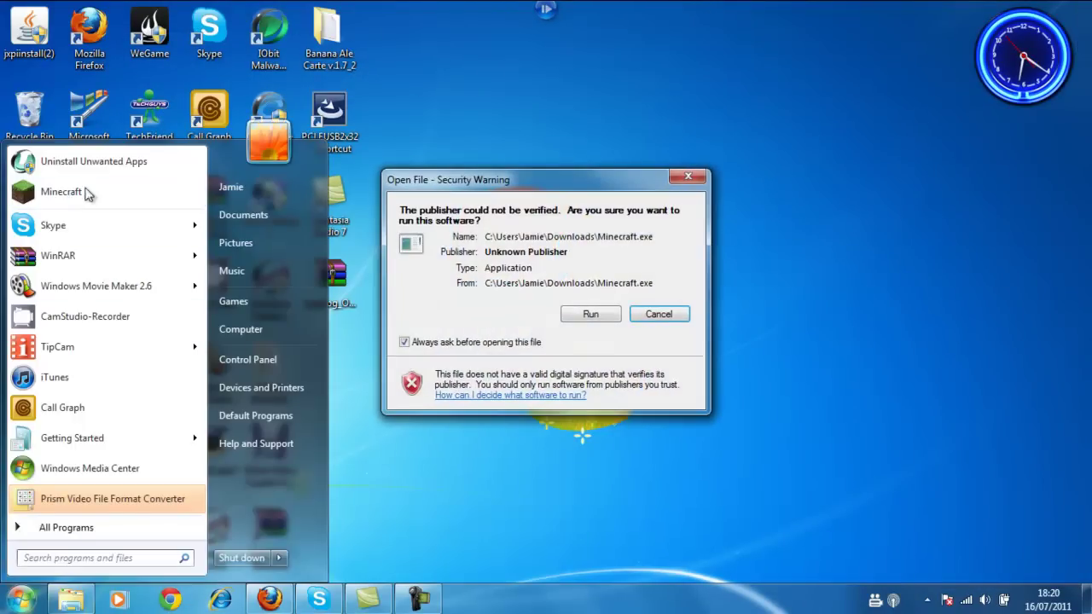
click(606, 312)
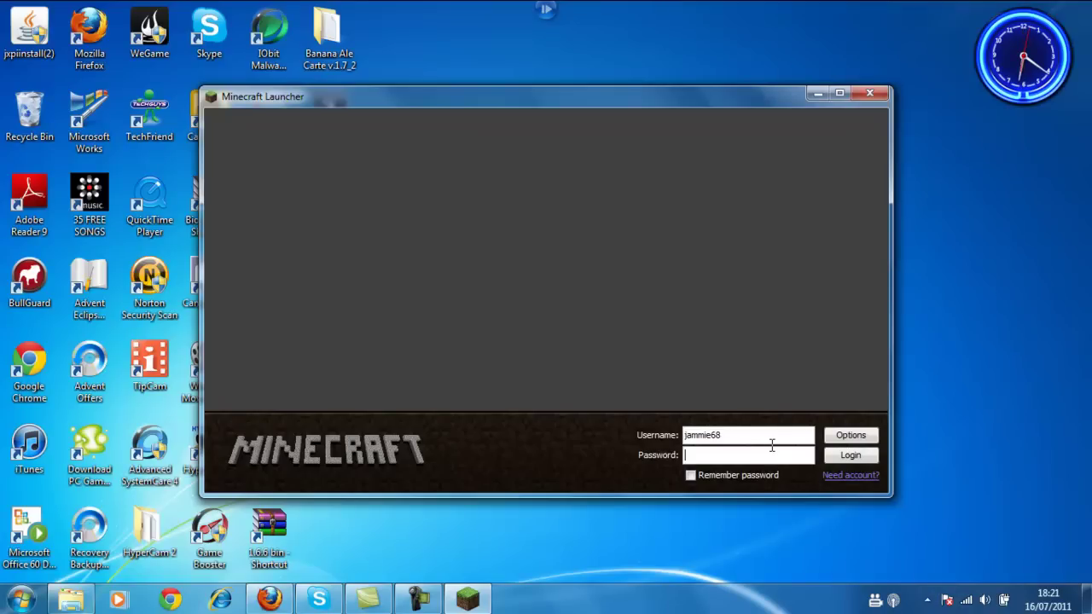
Log in with the account password and select the biosphere world from the Singleplayer list.
text(********)
key(Return)
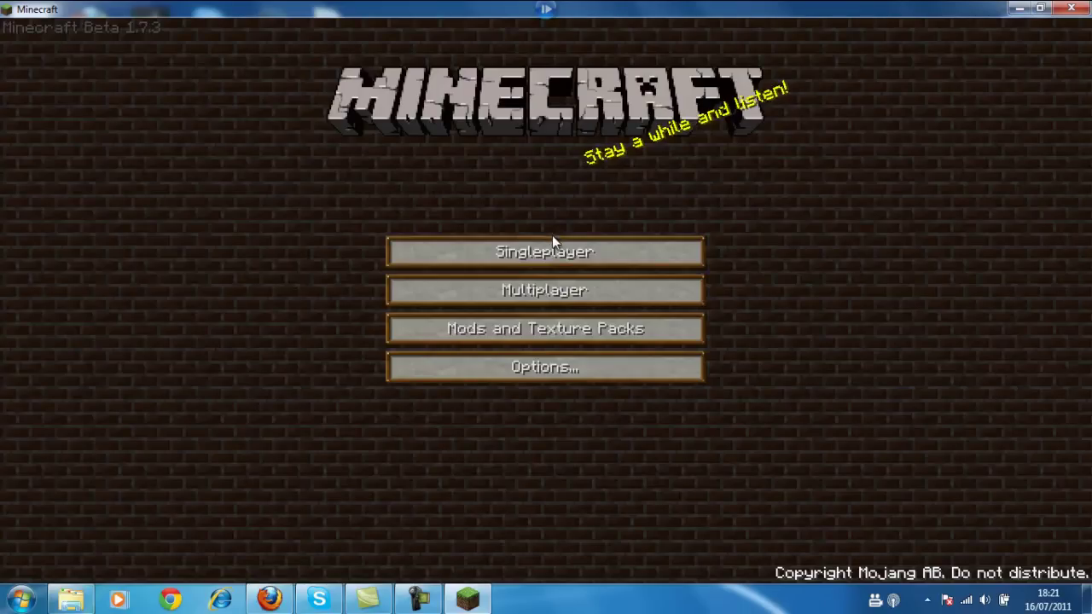
click(552, 252)
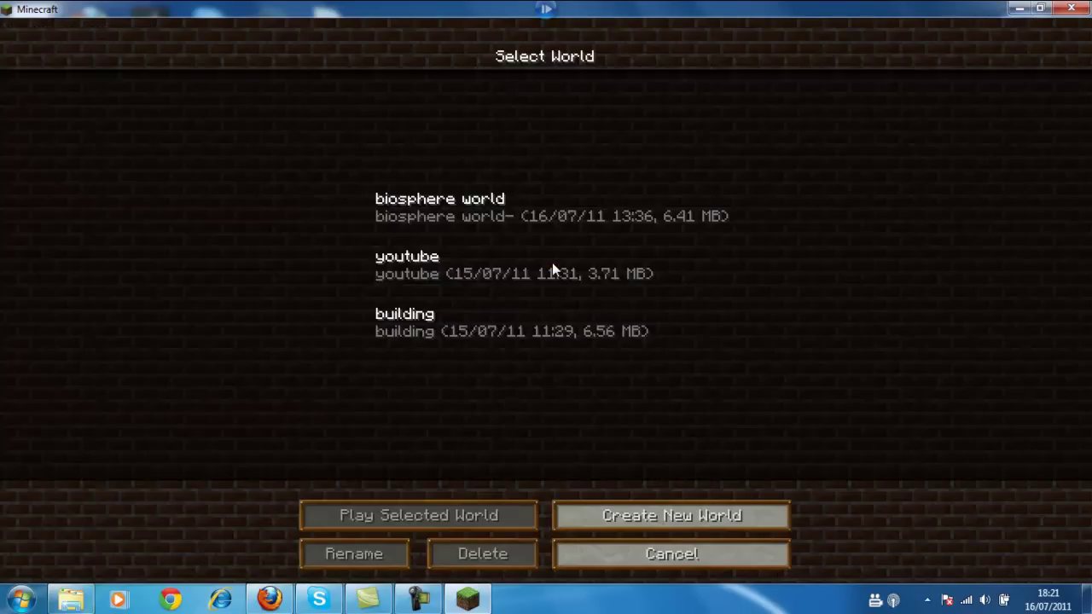
click(524, 225)
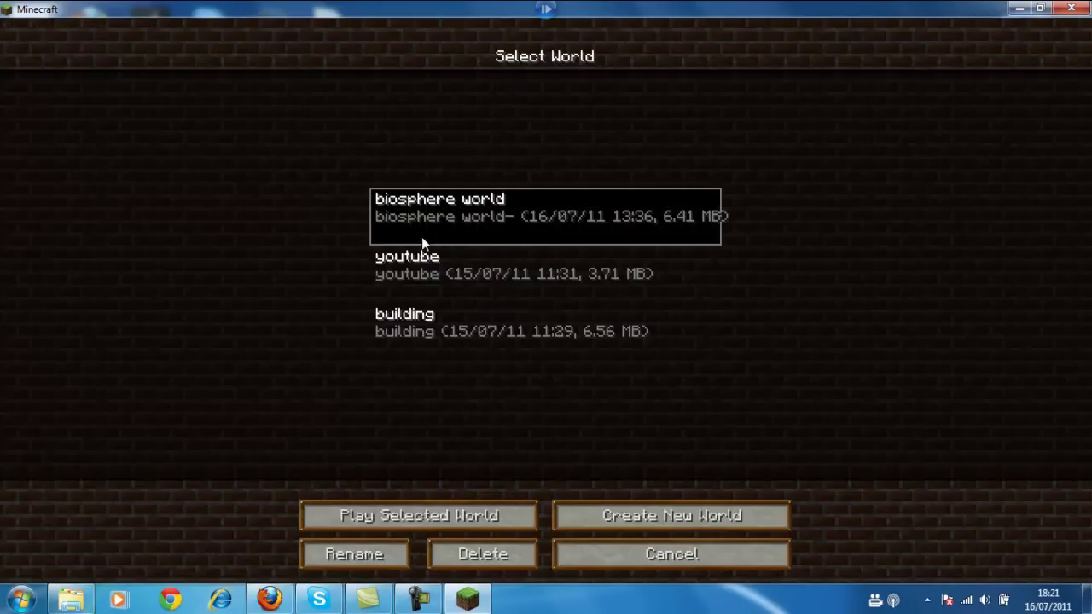
Load the biosphere world, open the wooden door, hide the F3 debug overlay, and walk inside.
click(474, 512)
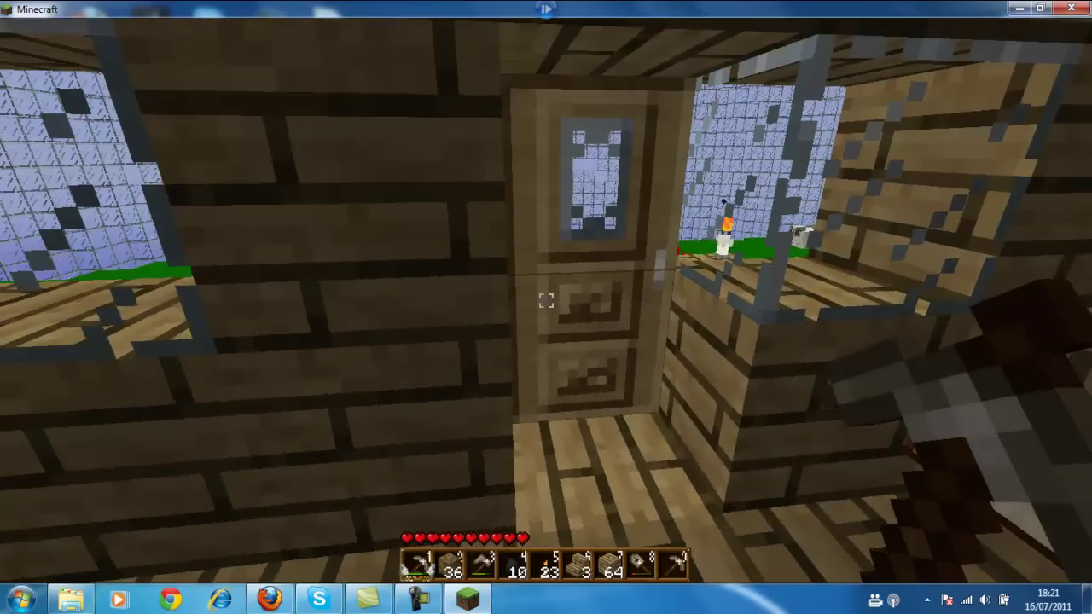
right_click(546, 300)
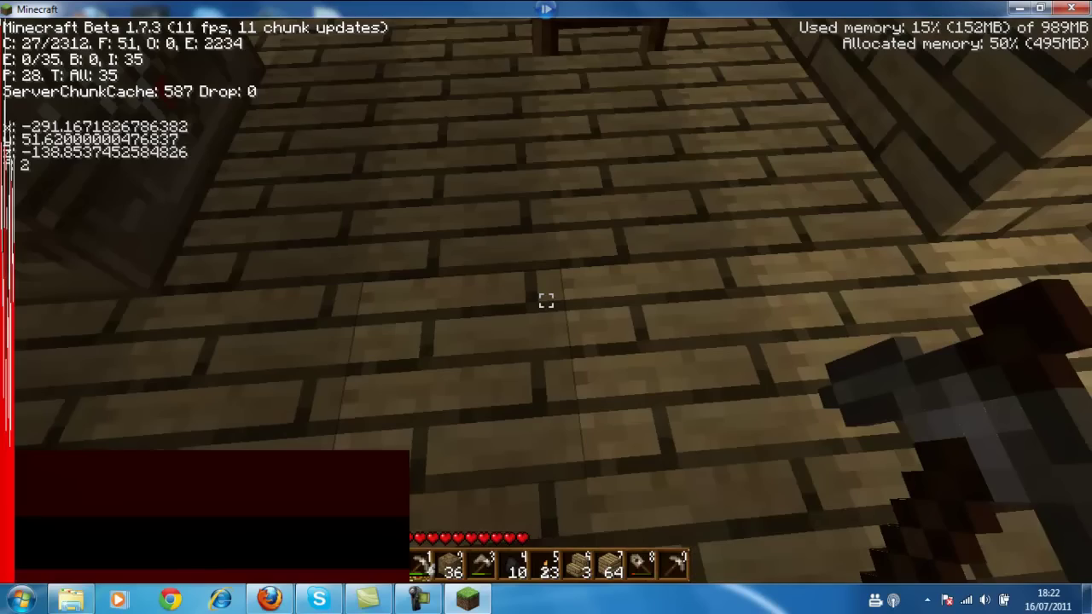
key(F3)
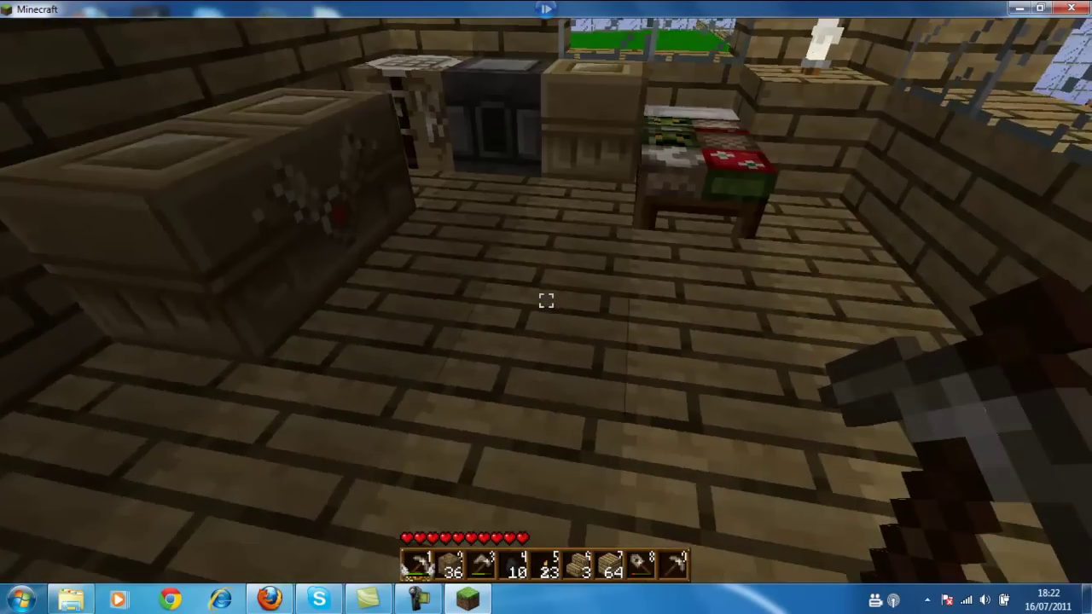
key(w)
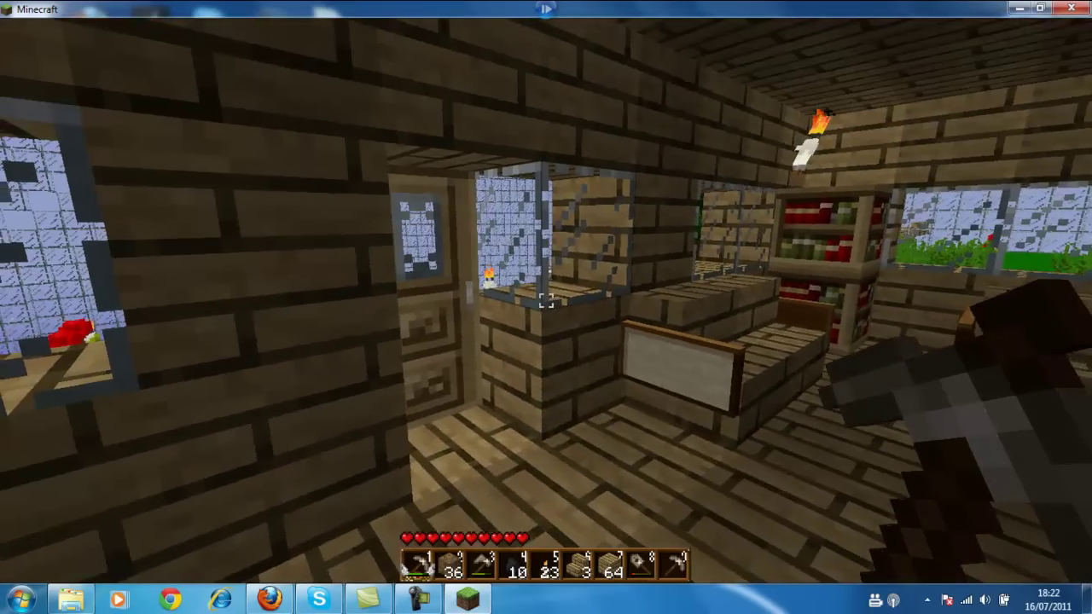
key(w)
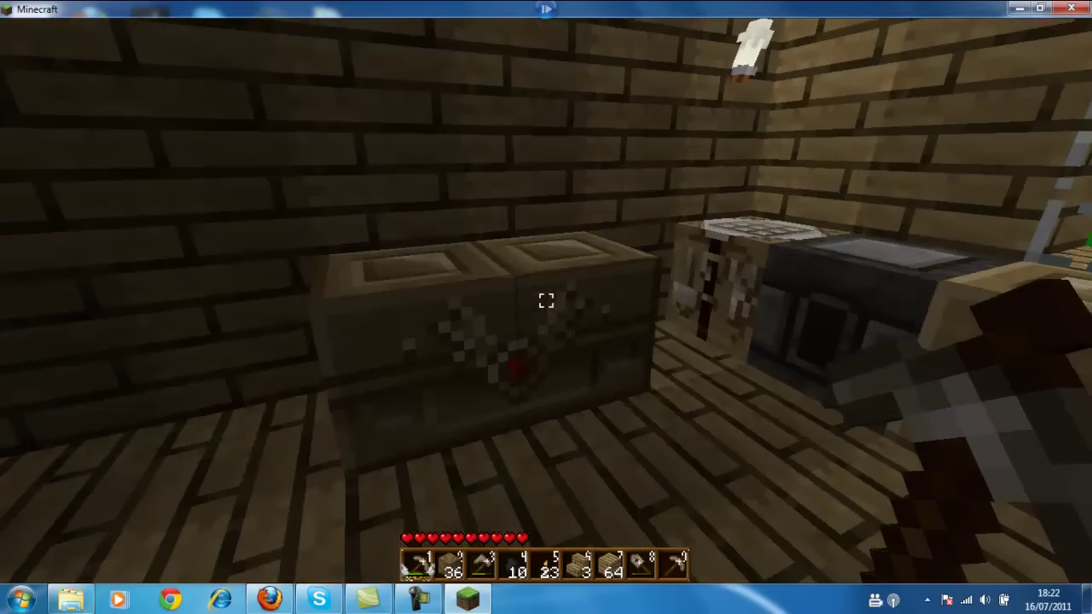
Open and close the large chest twice, walk through the room, then pause the game.
right_click(546, 300)
key(Escape)
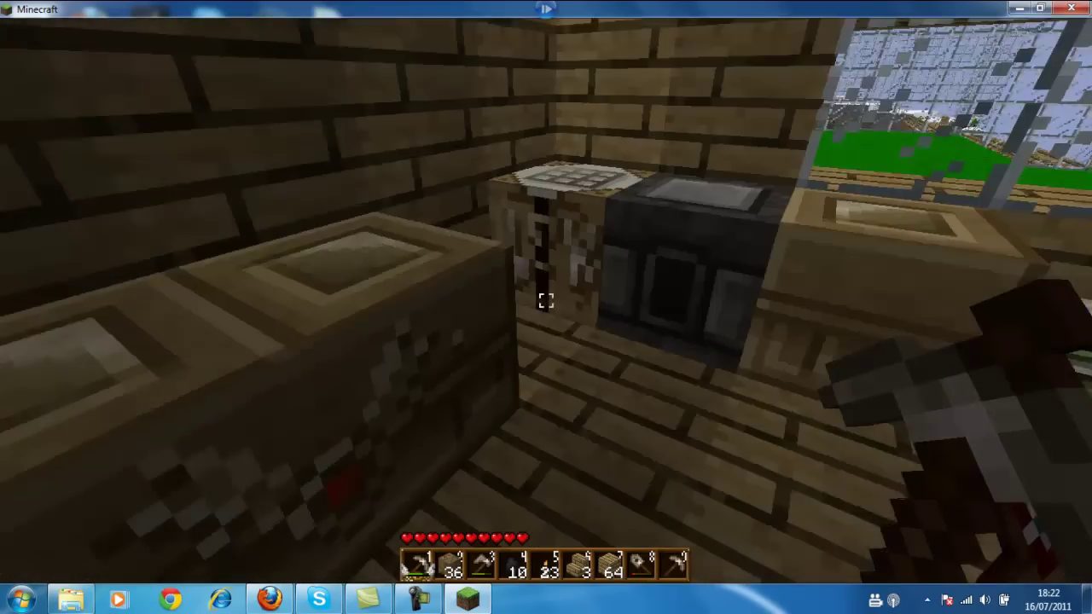
right_click(546, 301)
key(Escape)
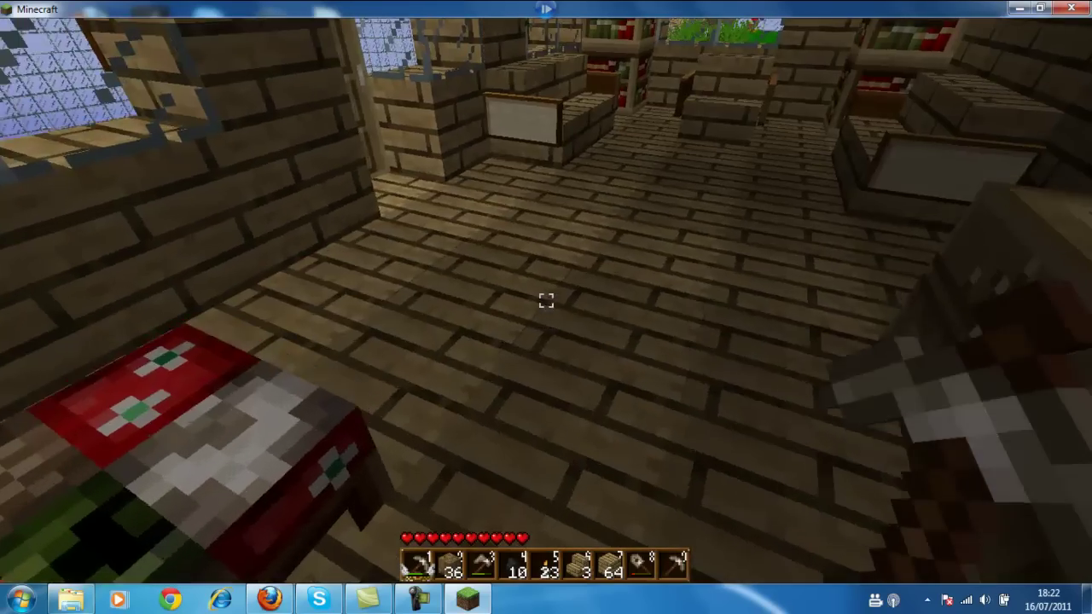
key(w)
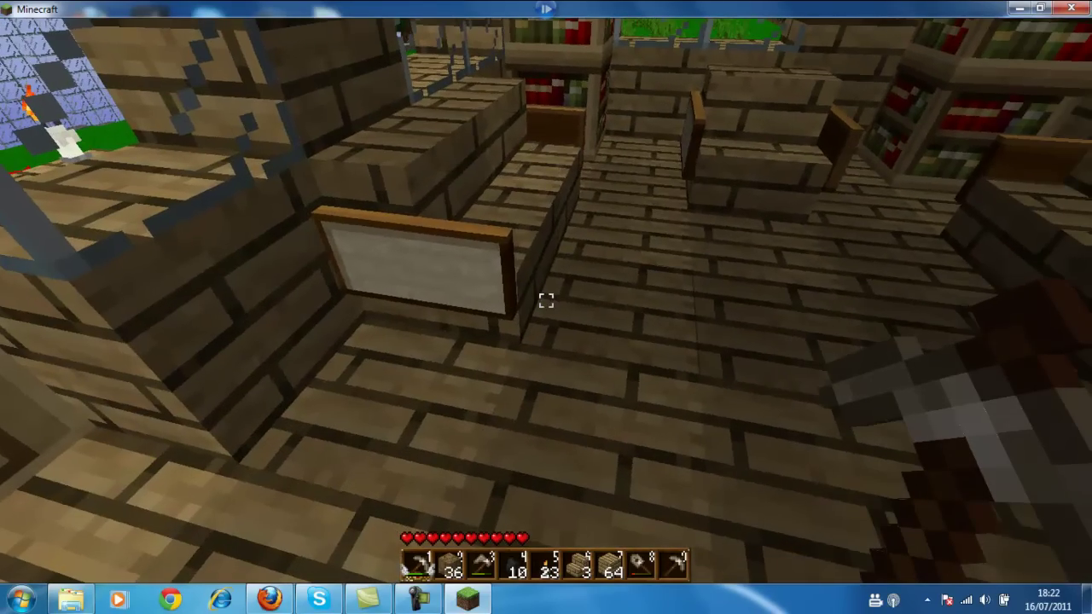
key(Escape)
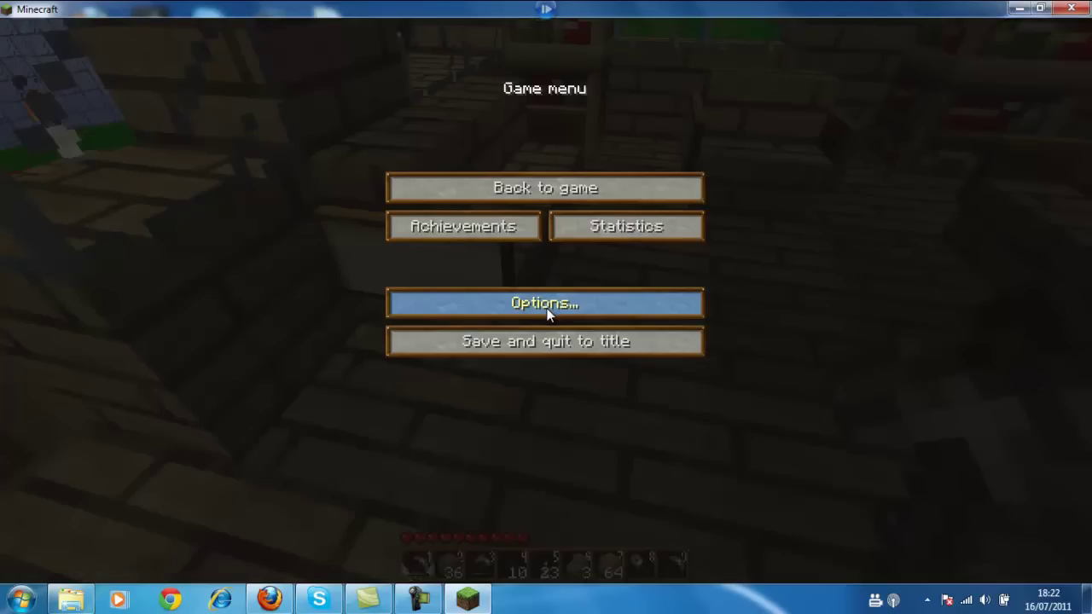